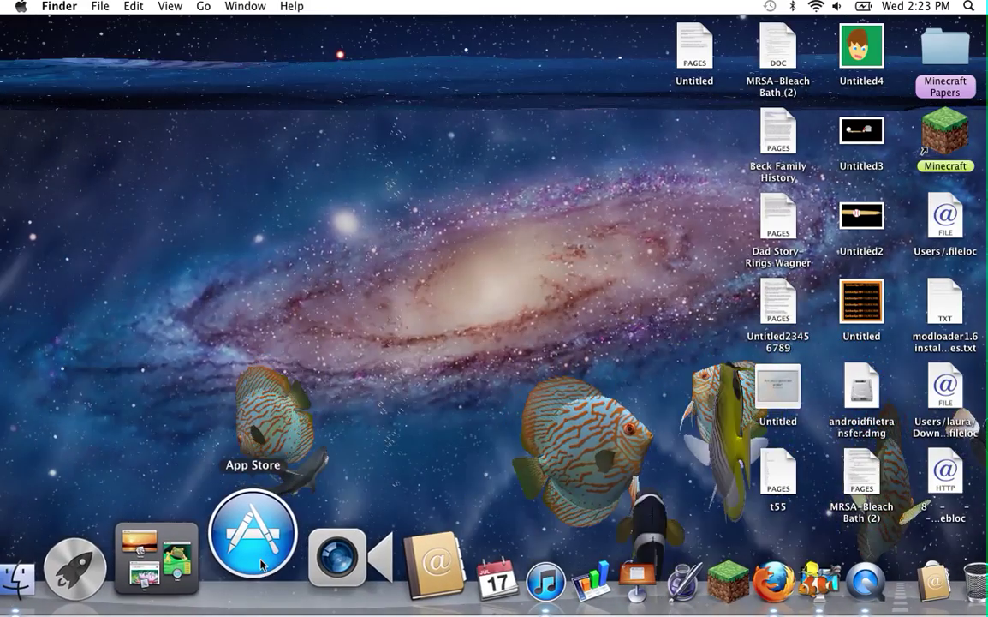
Open the App Store and search for "live wallpaper".
click(261, 566)
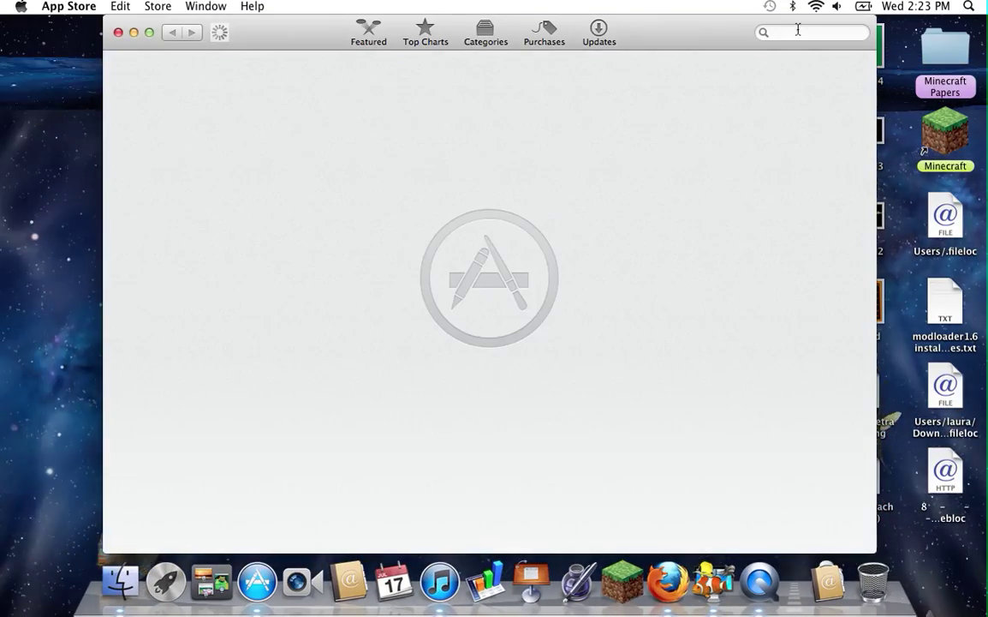
click(792, 36)
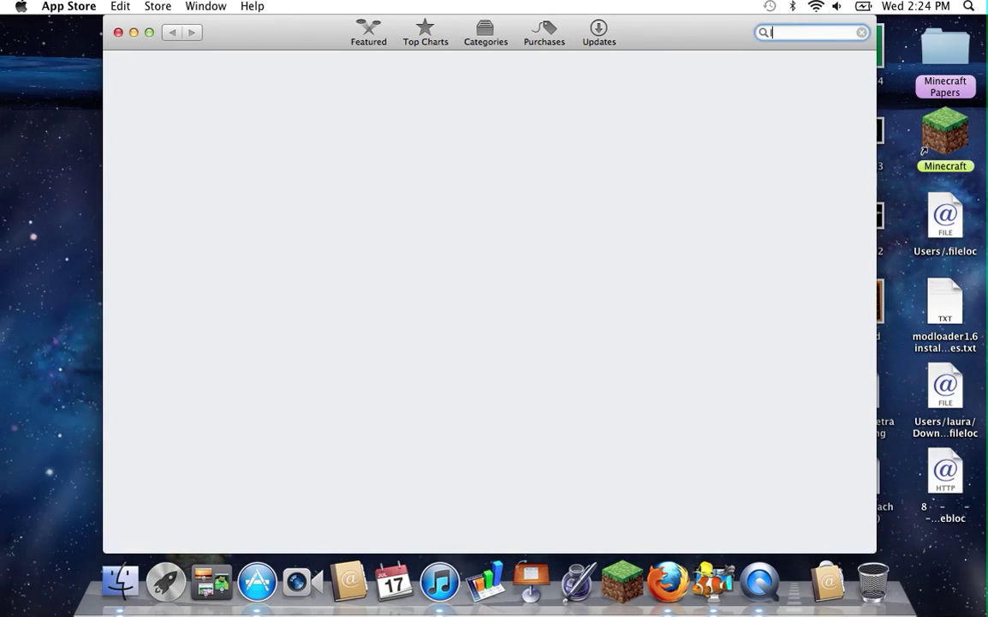
text(live)
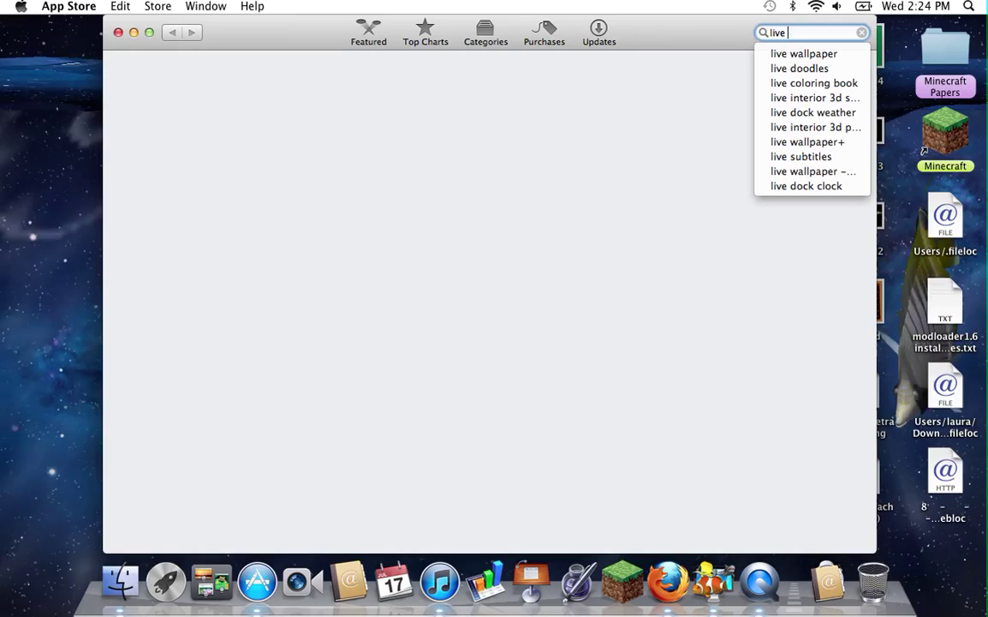
text( wa)
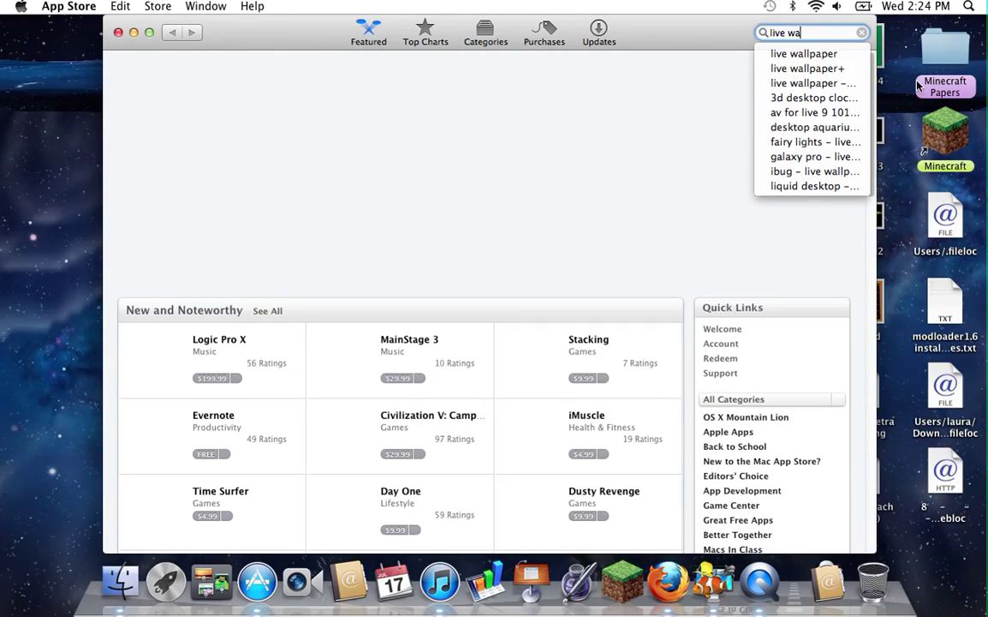
text(ll)
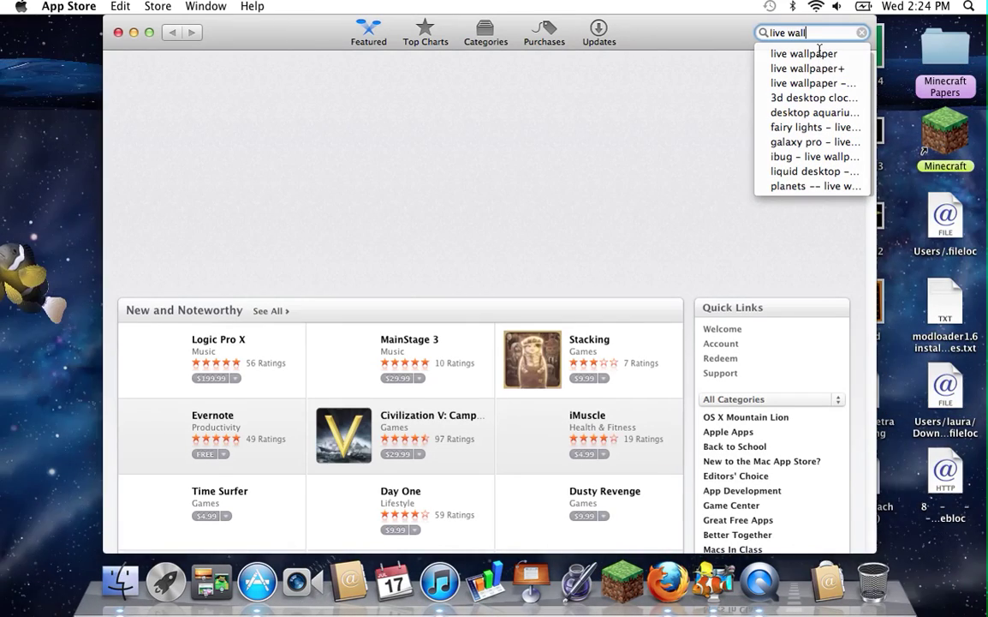
text(liv)
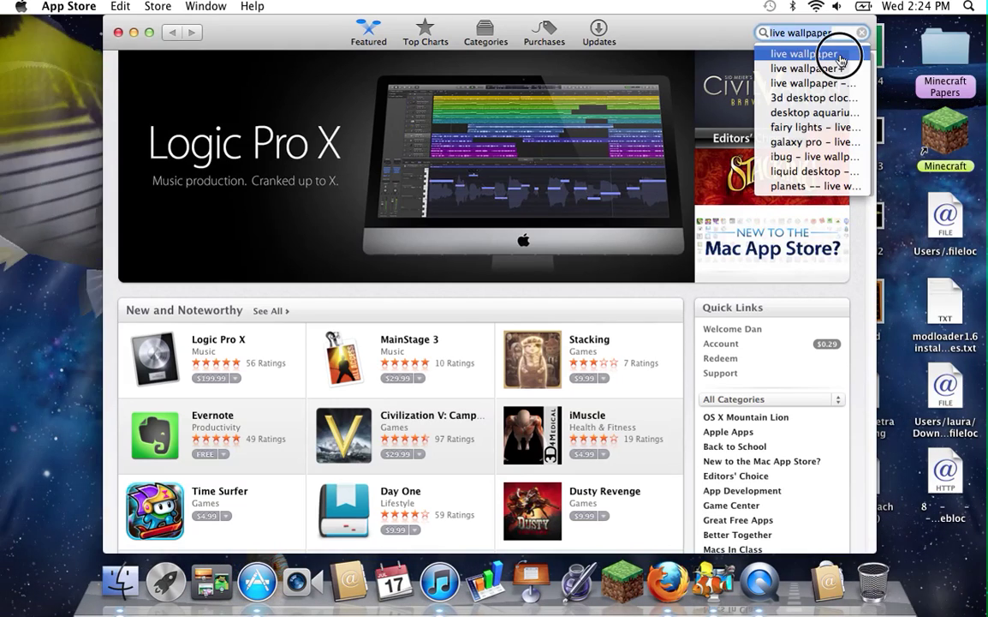
click(840, 60)
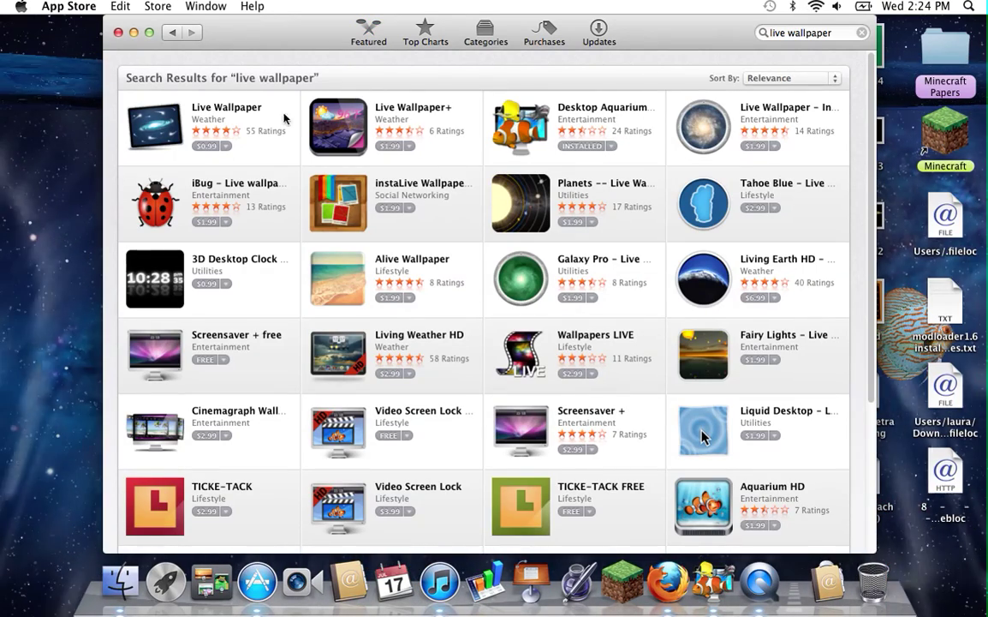
Look through the live wallpaper search results, including Desktop Aquarium, and close the App Store window.
scroll(358, 485, down, 3)
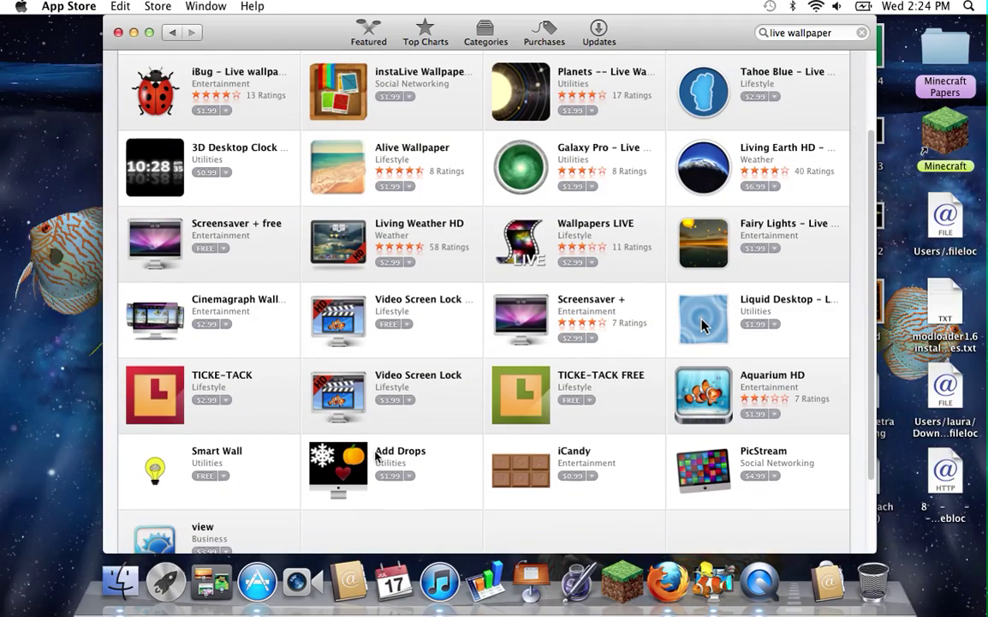
scroll(227, 459, down, 2)
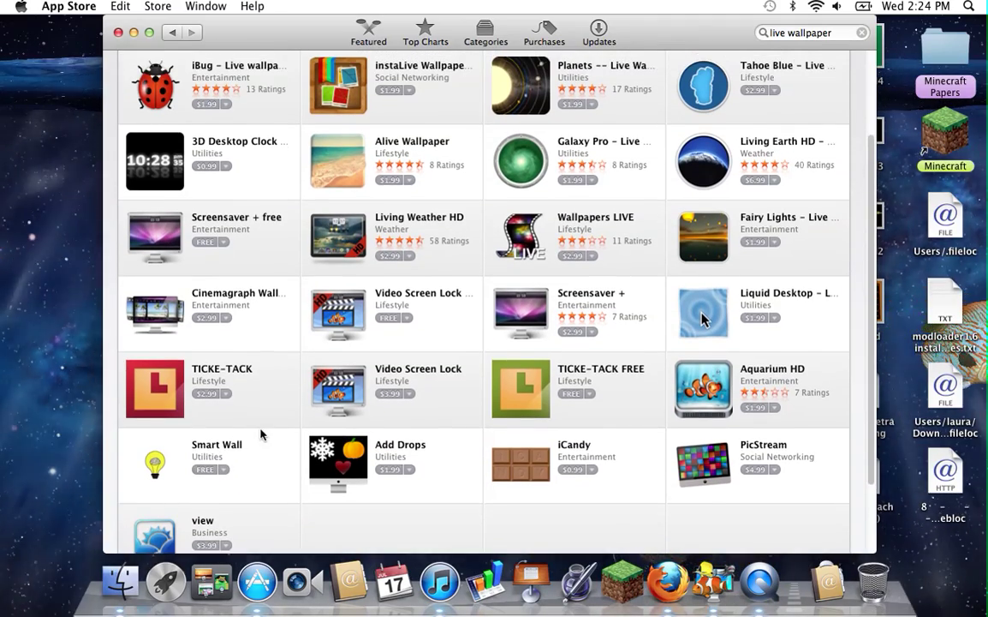
scroll(283, 432, up, 2)
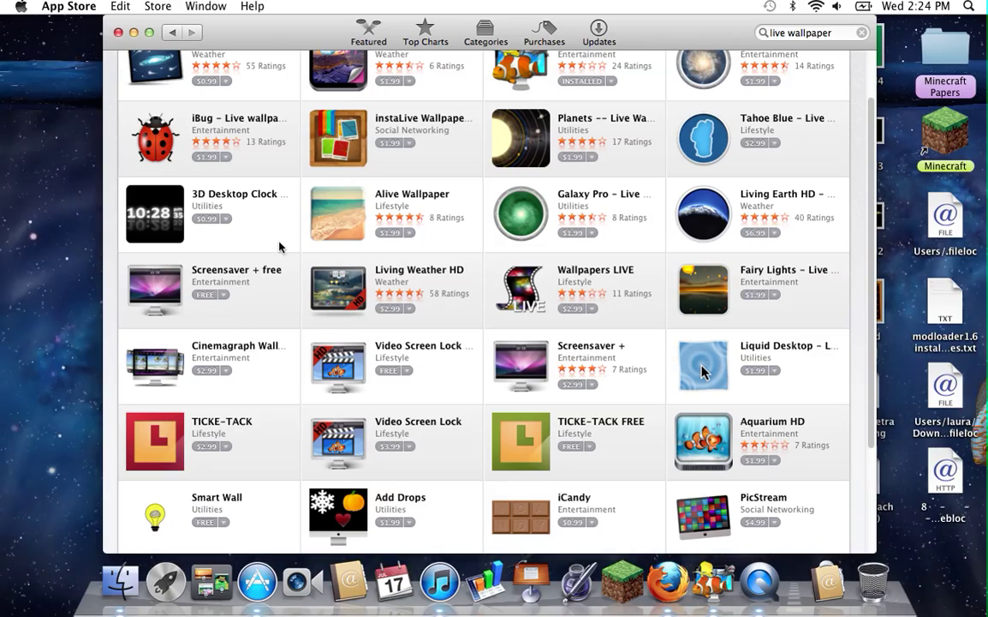
scroll(339, 217, up, 2)
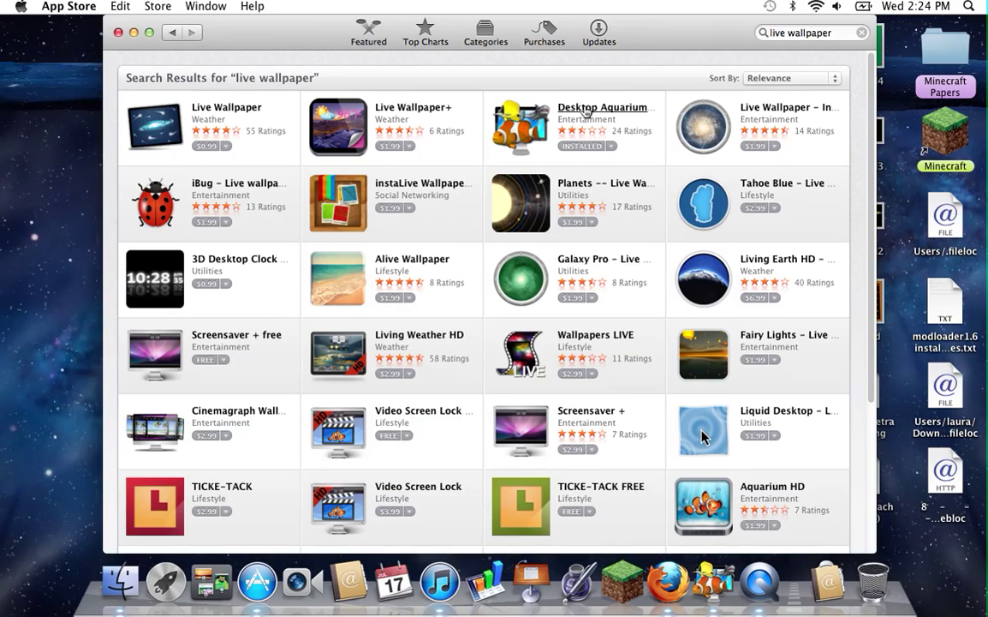
click(217, 189)
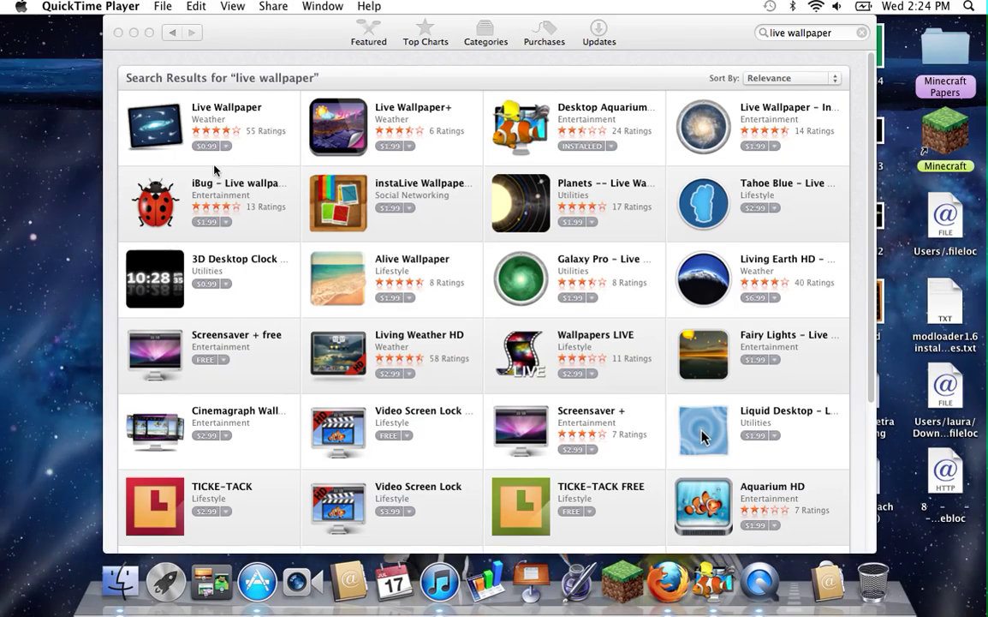
click(578, 113)
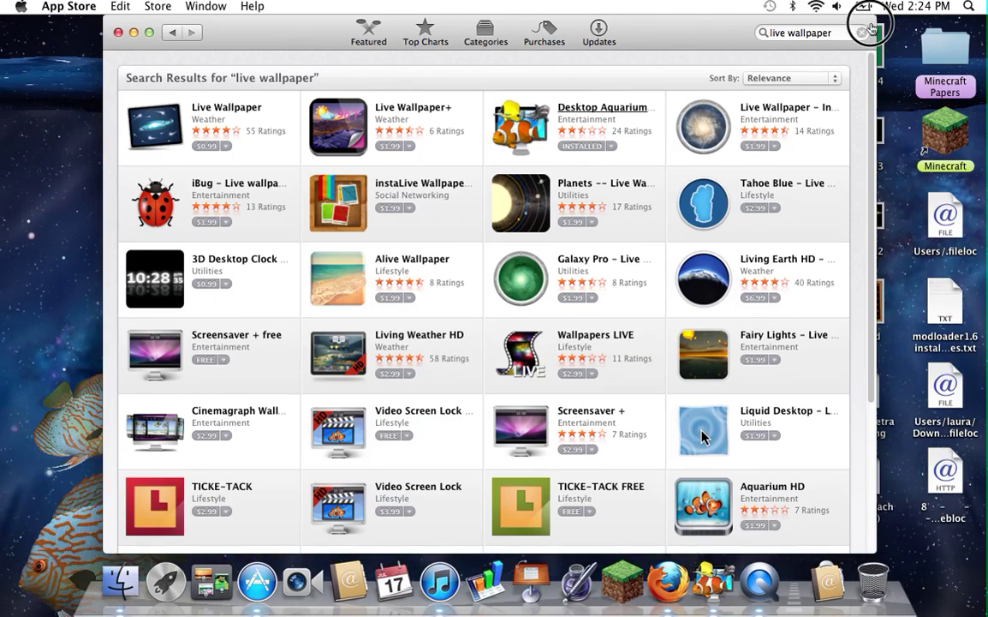
click(117, 34)
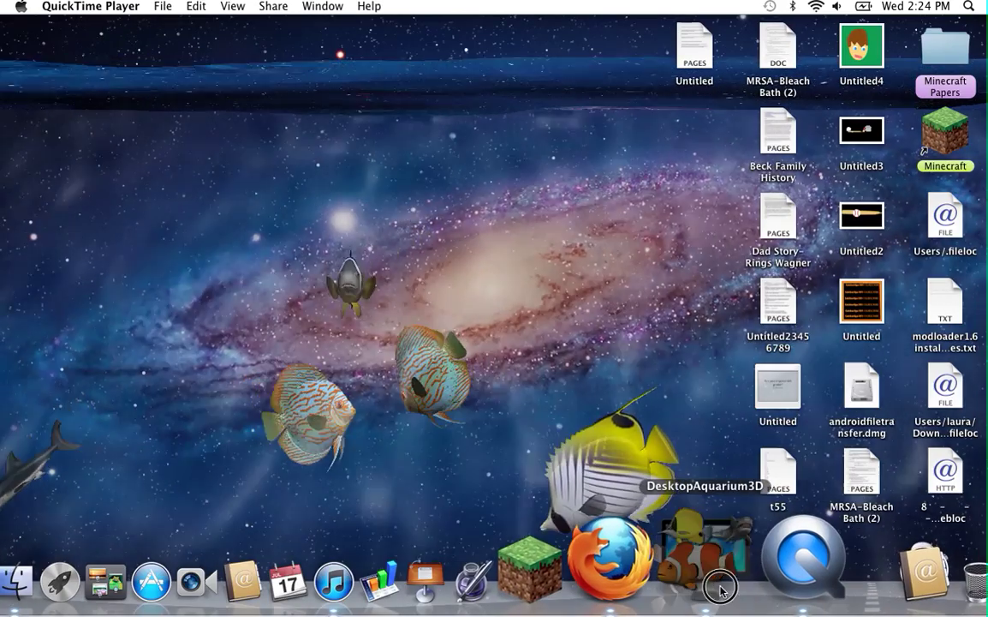
Open DesktopAquarium3D and set the aquarium to run as screen saver after 6 minutes.
click(720, 589)
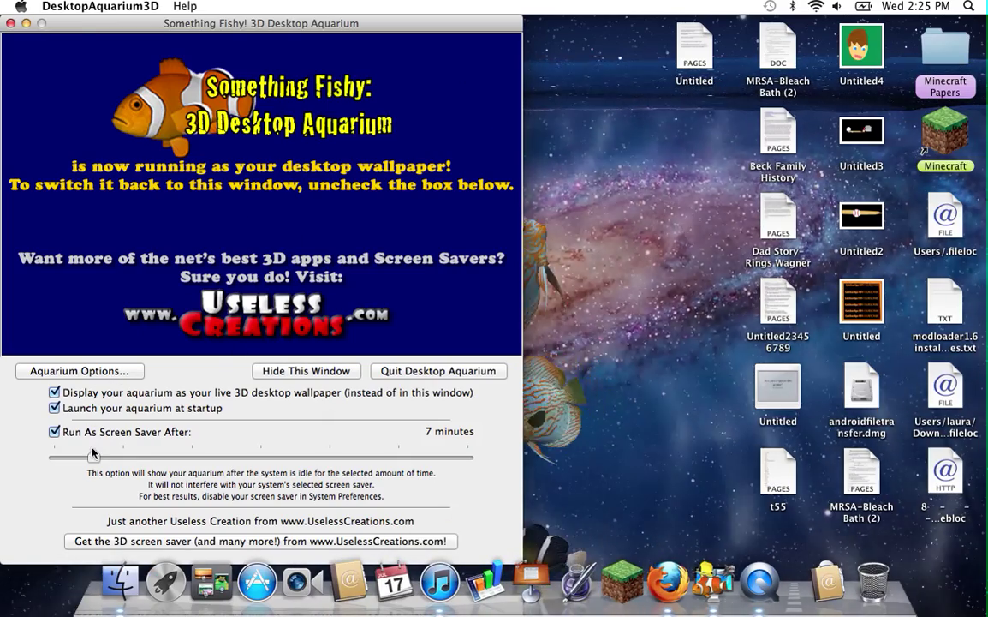
mouse_move(97, 458)
mouse_down()
mouse_move(86, 454)
mouse_move(90, 428)
mouse_move(49, 415)
mouse_move(92, 456)
mouse_move(71, 454)
mouse_move(84, 459)
mouse_move(89, 399)
mouse_move(59, 396)
mouse_move(80, 435)
mouse_move(81, 398)
mouse_move(84, 450)
mouse_up()
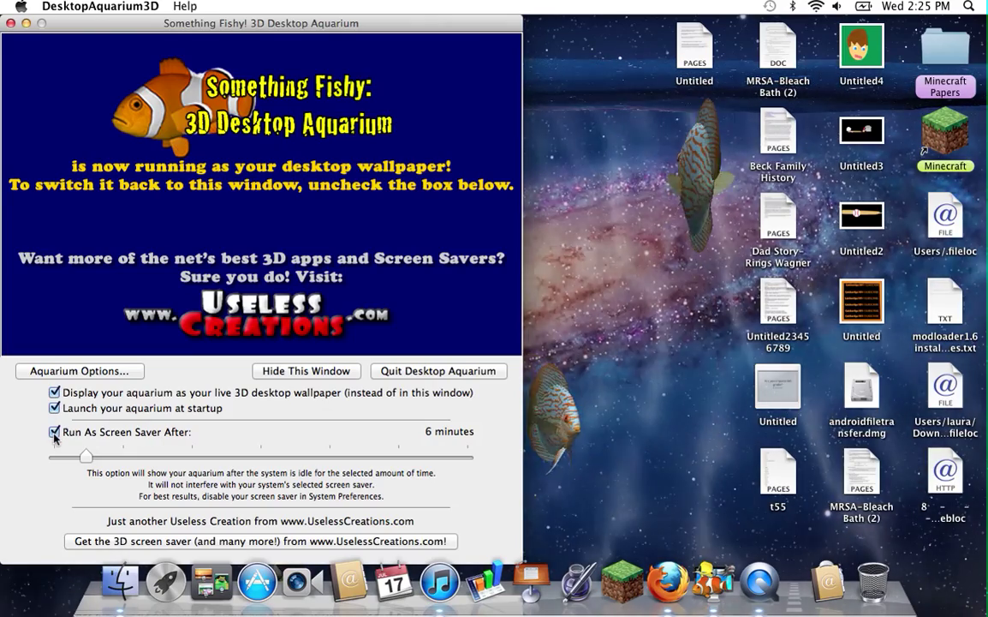
Open the aquarium options and review the background detail choices, the background image choices and the fish settings.
click(49, 375)
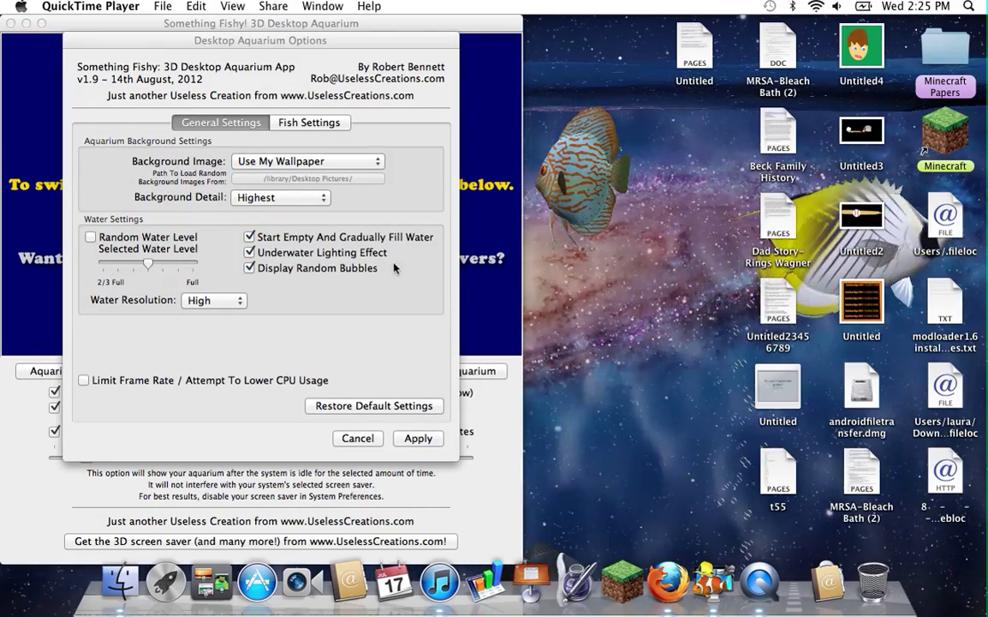
click(276, 204)
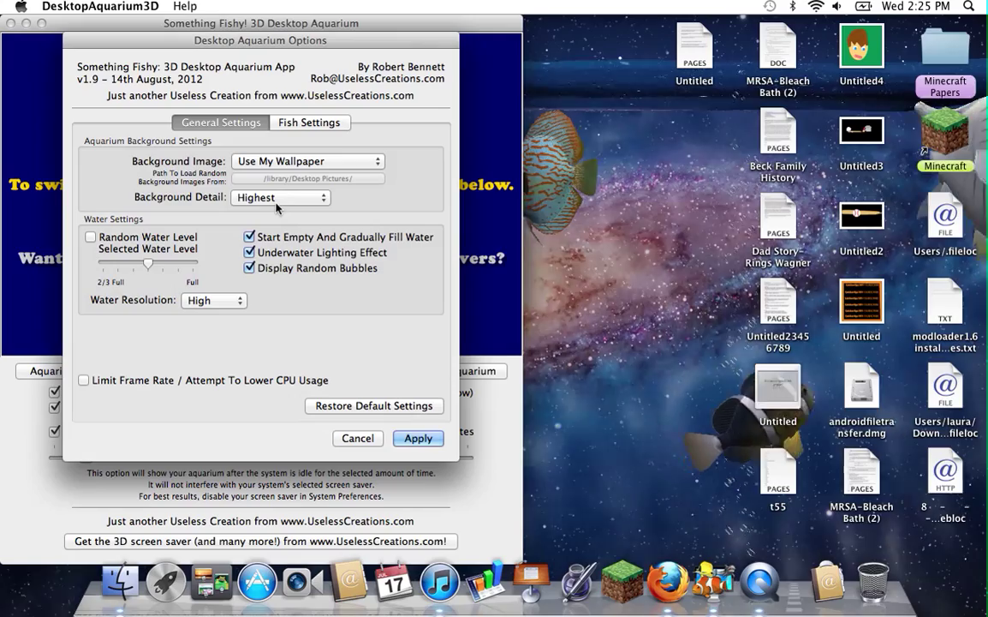
click(276, 204)
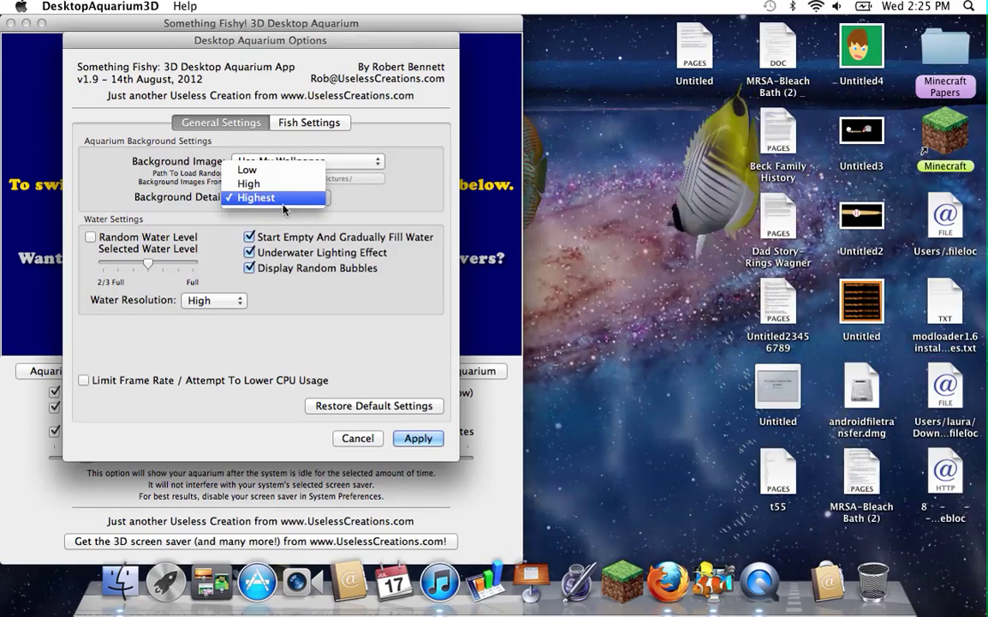
click(283, 202)
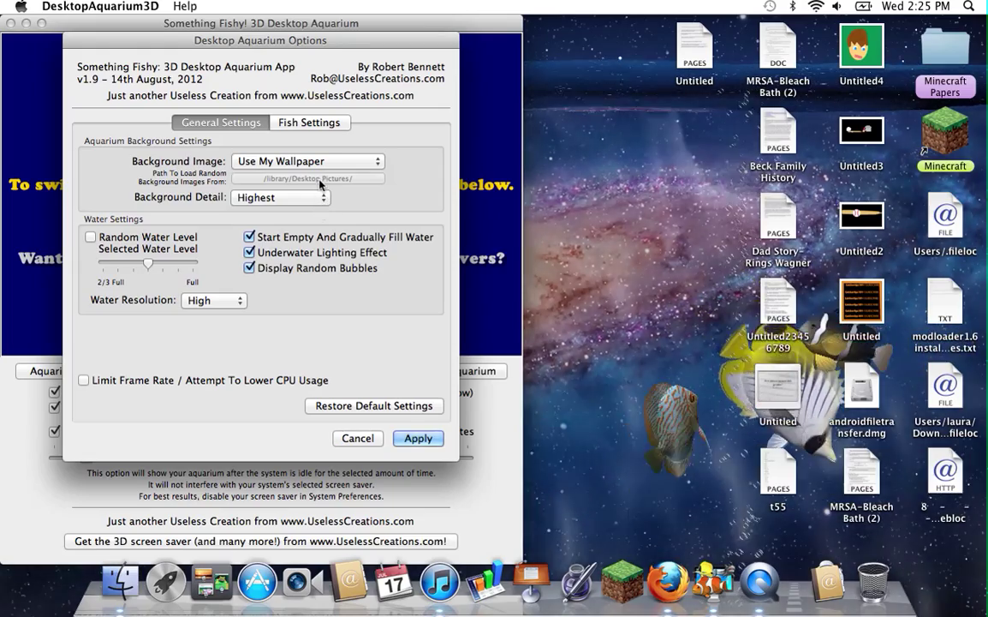
click(321, 161)
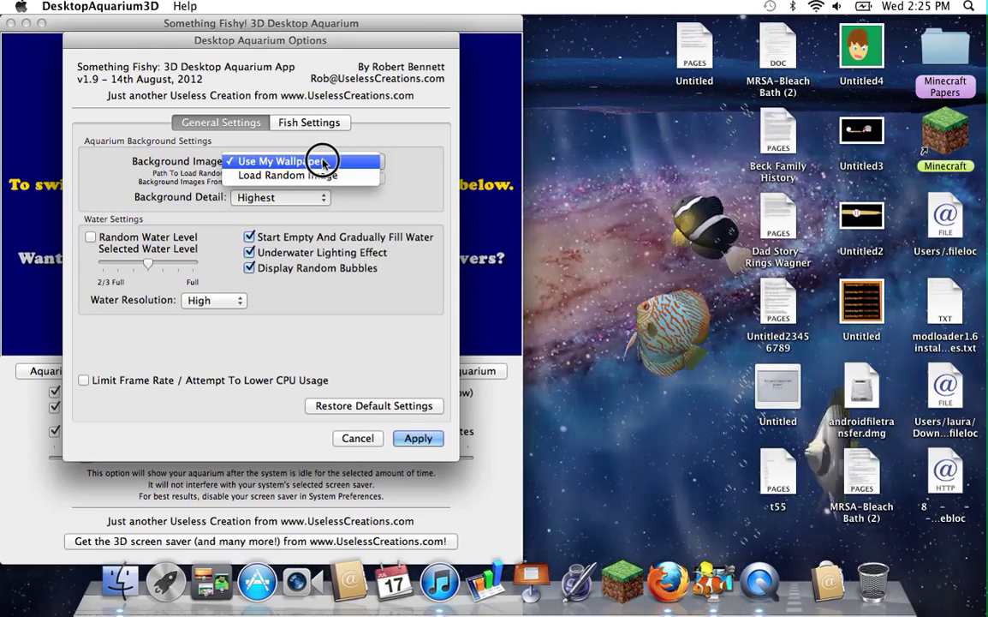
click(323, 161)
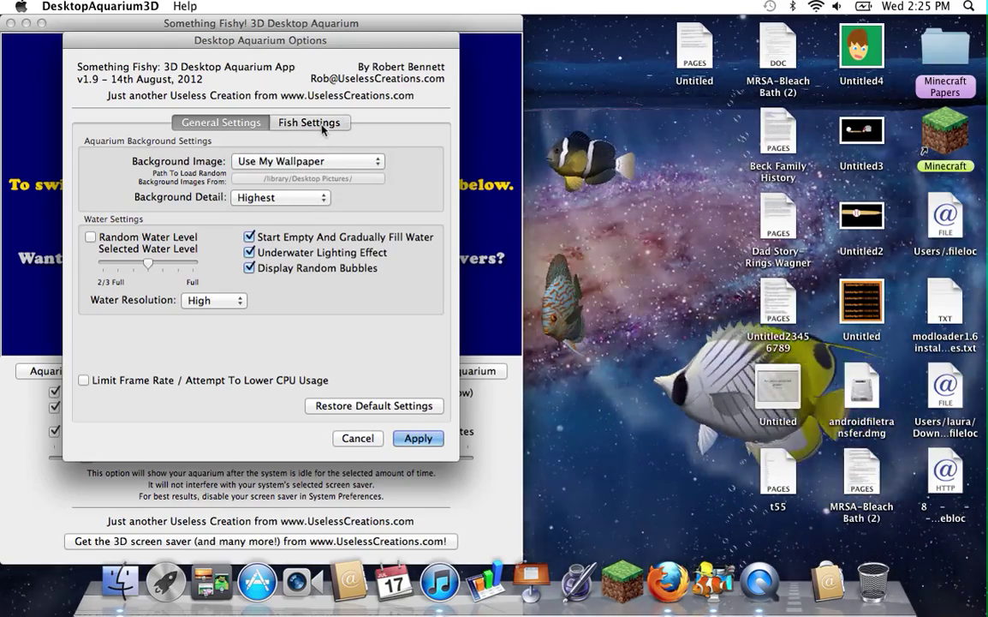
click(323, 126)
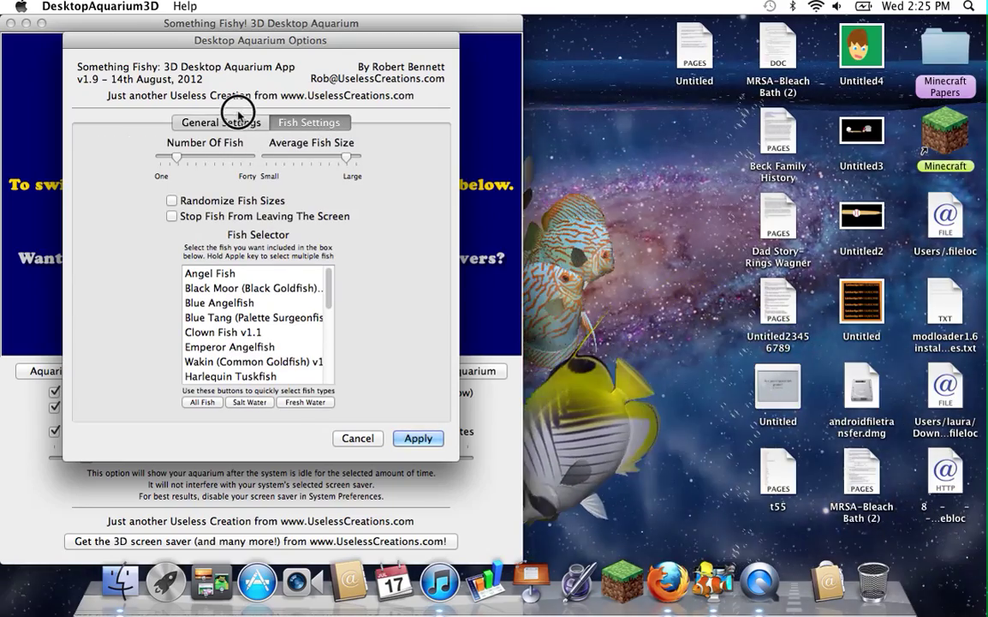
click(224, 123)
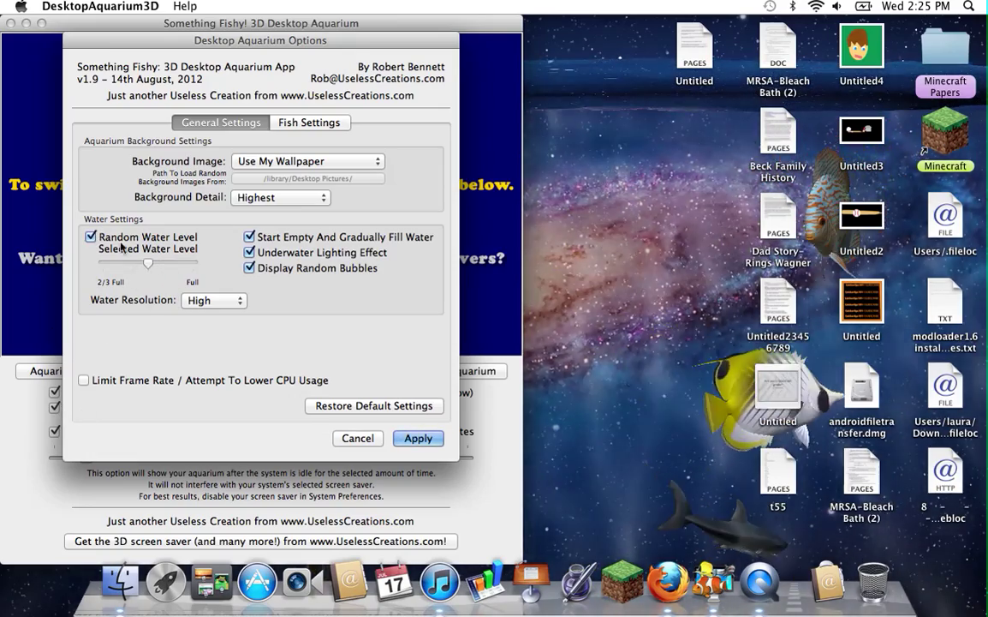
Leave the random water level off and lower the selected water level to the second mark above 2/3 Full's end of the scale.
drag(148, 265, 145, 267)
click(146, 266)
click(89, 238)
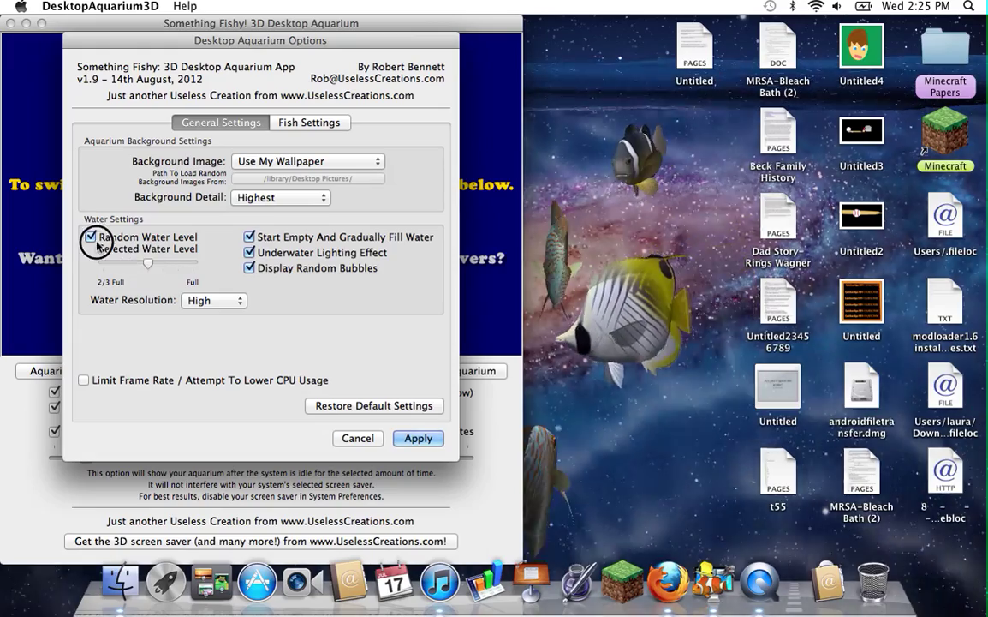
click(93, 240)
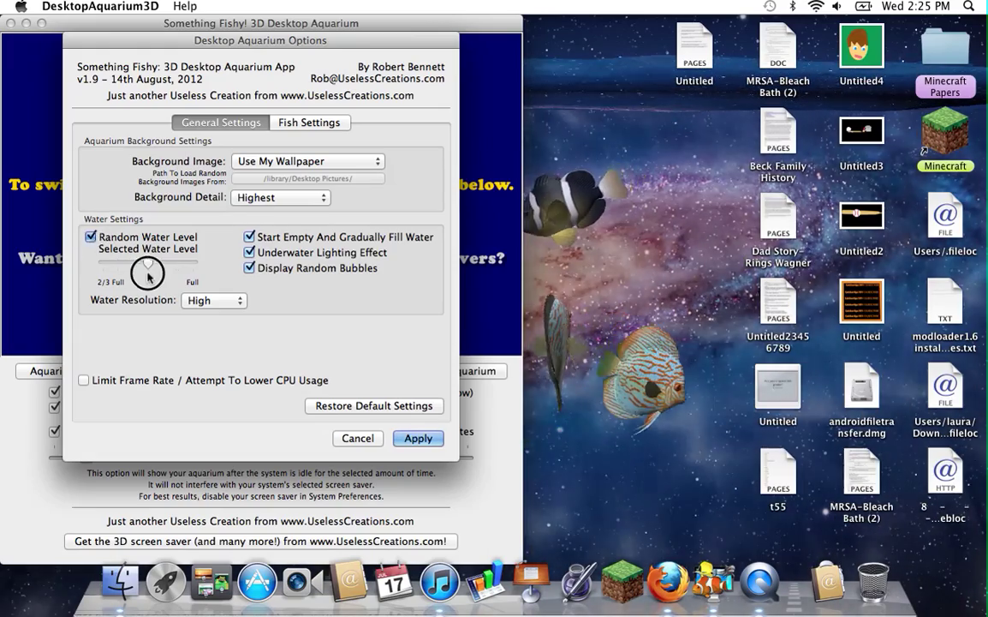
click(91, 238)
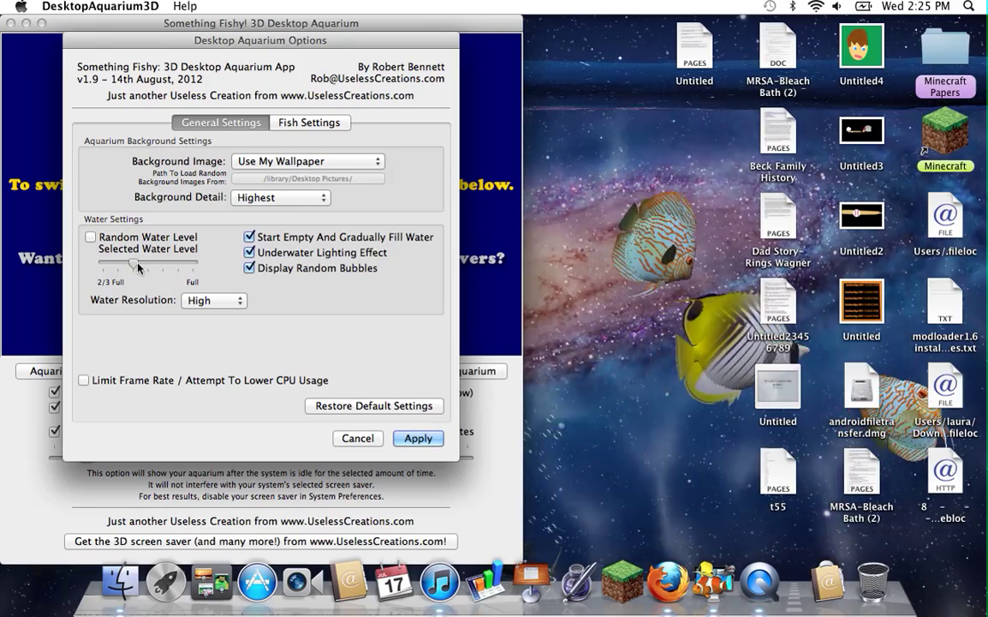
click(134, 267)
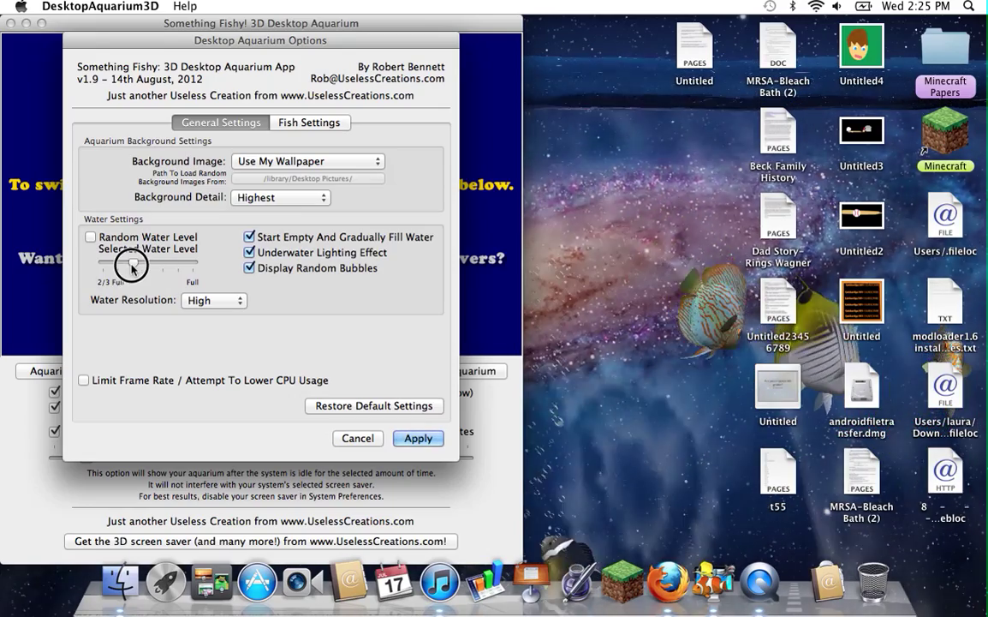
click(124, 266)
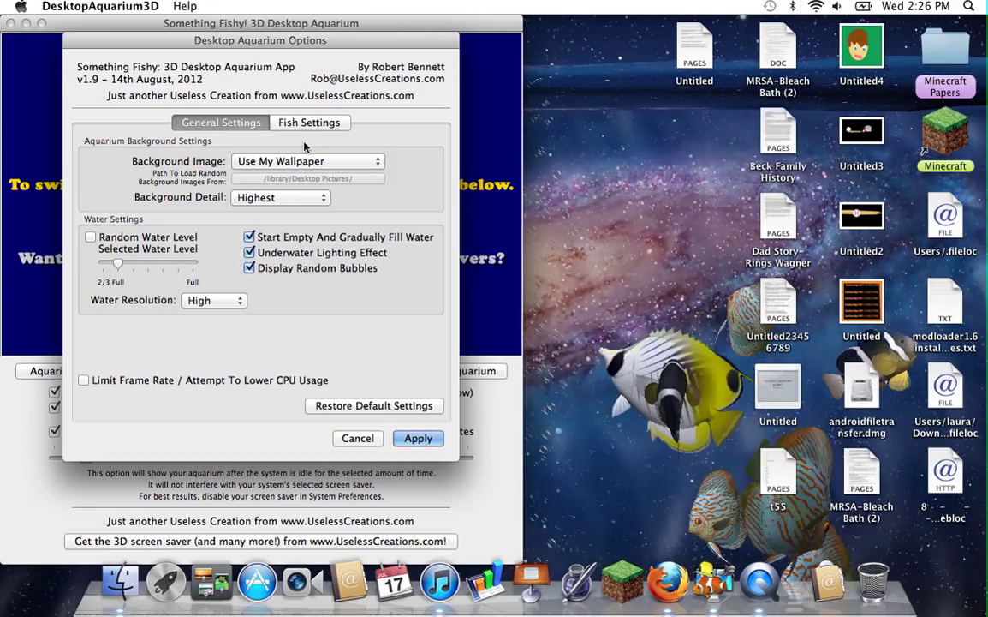
Select all fish in the fish selector and apply the aquarium options.
click(319, 128)
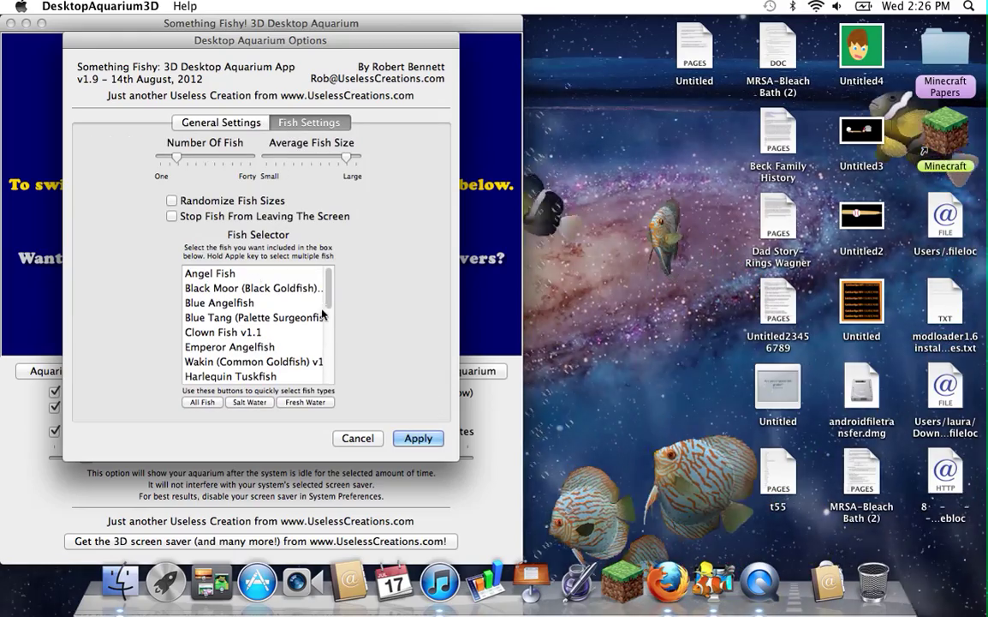
drag(327, 298, 281, 266)
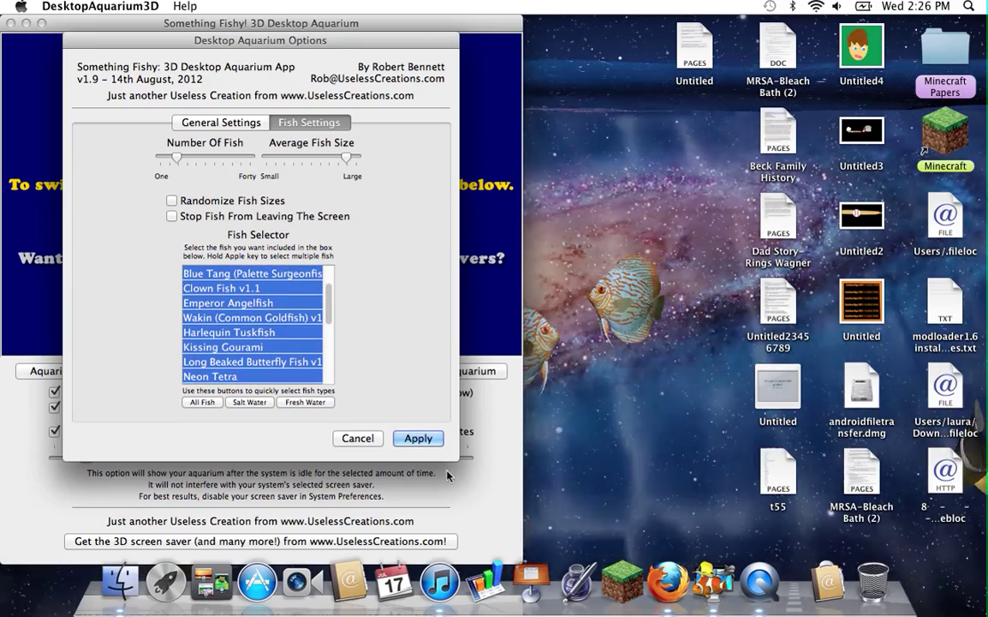
click(417, 438)
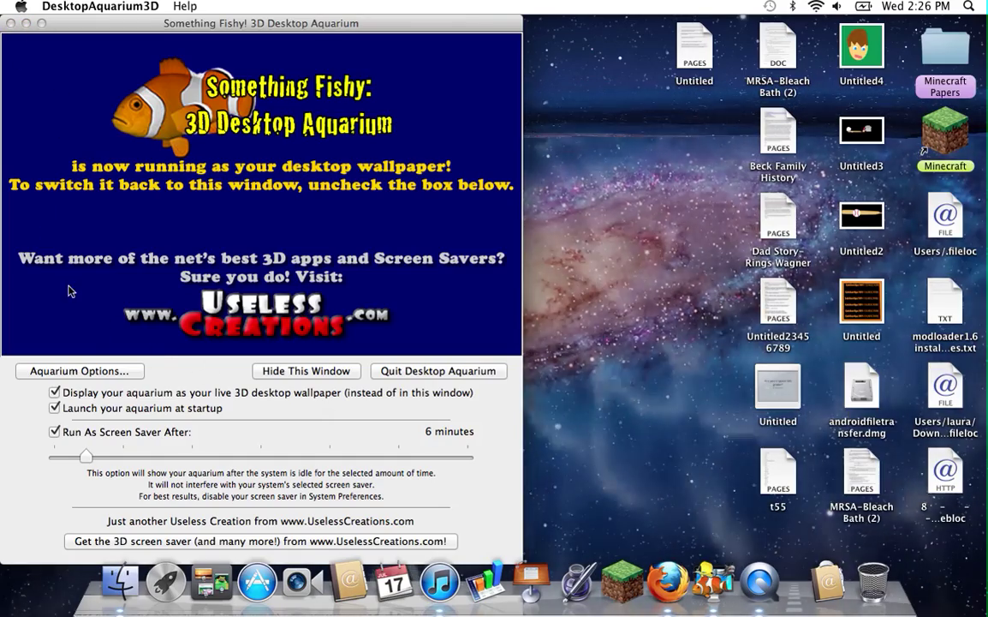
Reopen the aquarium options, lower the selected water level to 2/3 Full with frame rate limiting enabled, and apply the changes.
click(85, 373)
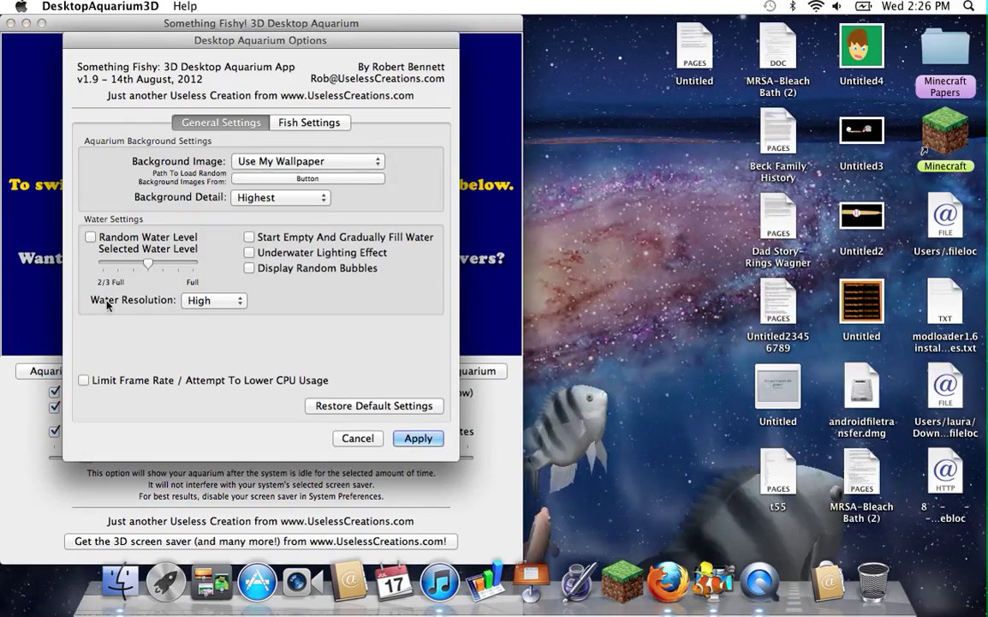
drag(118, 264, 100, 263)
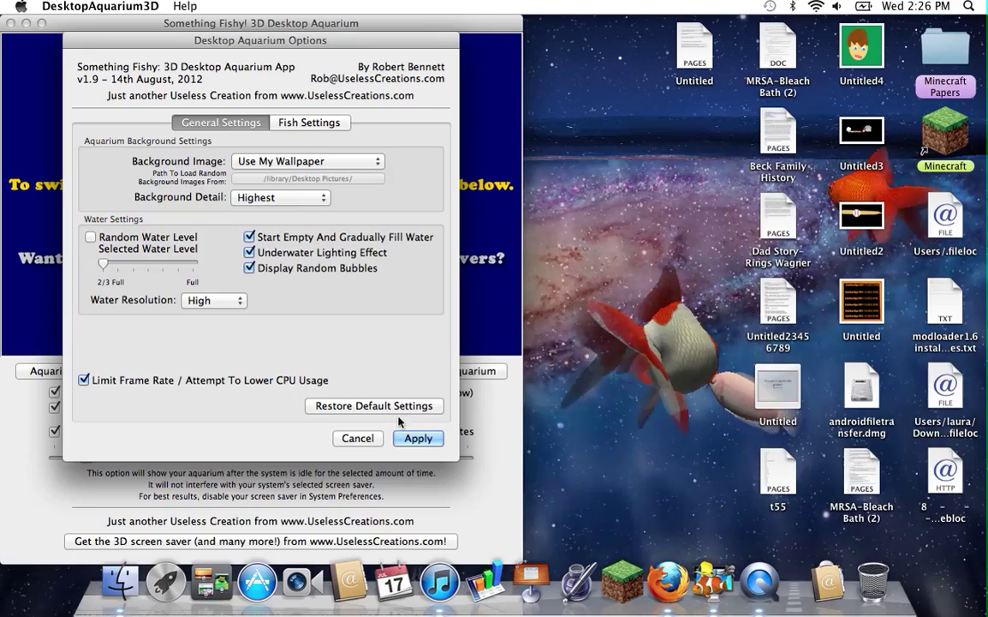
click(417, 438)
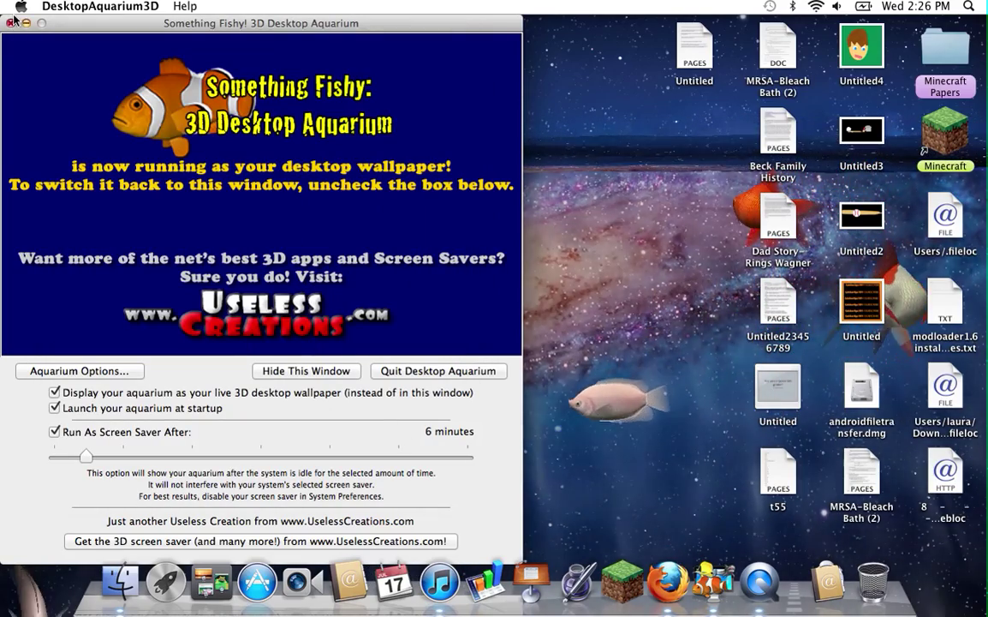
Hide the aquarium window and look at the live aquarium on the desktop.
click(306, 370)
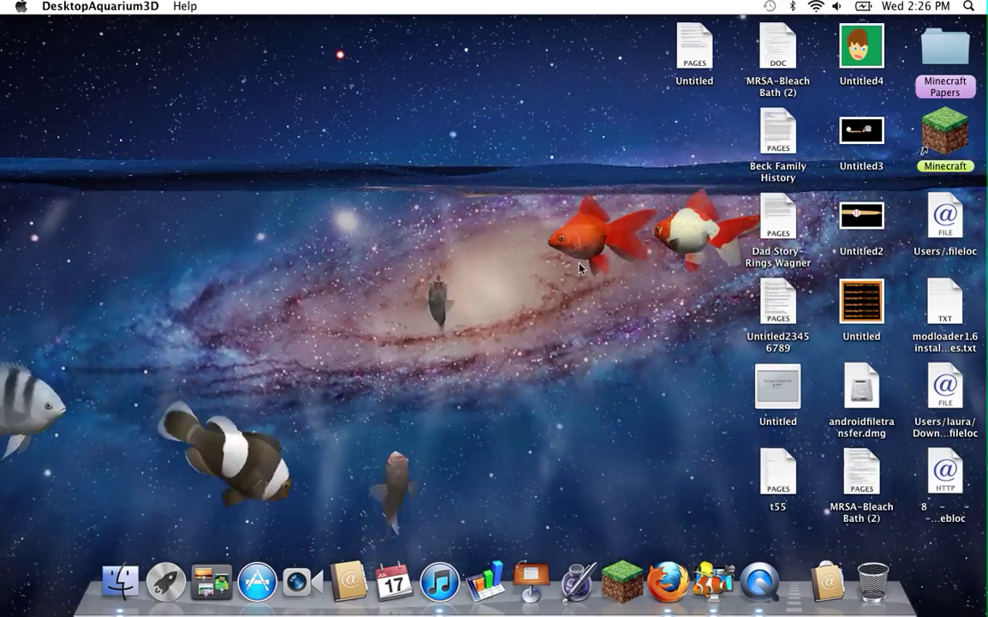
click(346, 313)
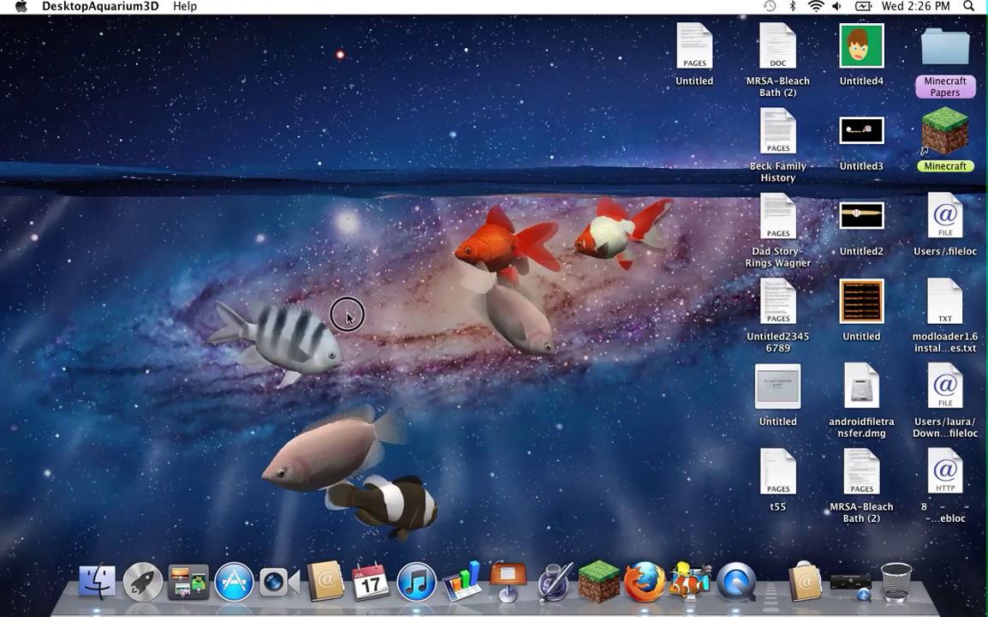
click(390, 384)
drag(413, 386, 520, 298)
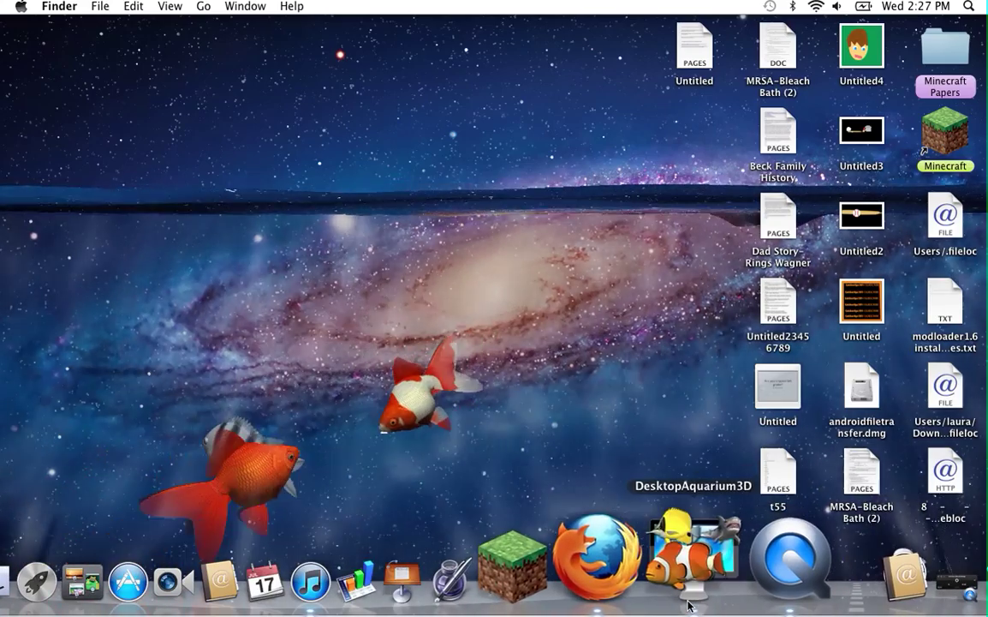
Bring back the aquarium window, open its options and set the background image to Load Random Image.
click(689, 604)
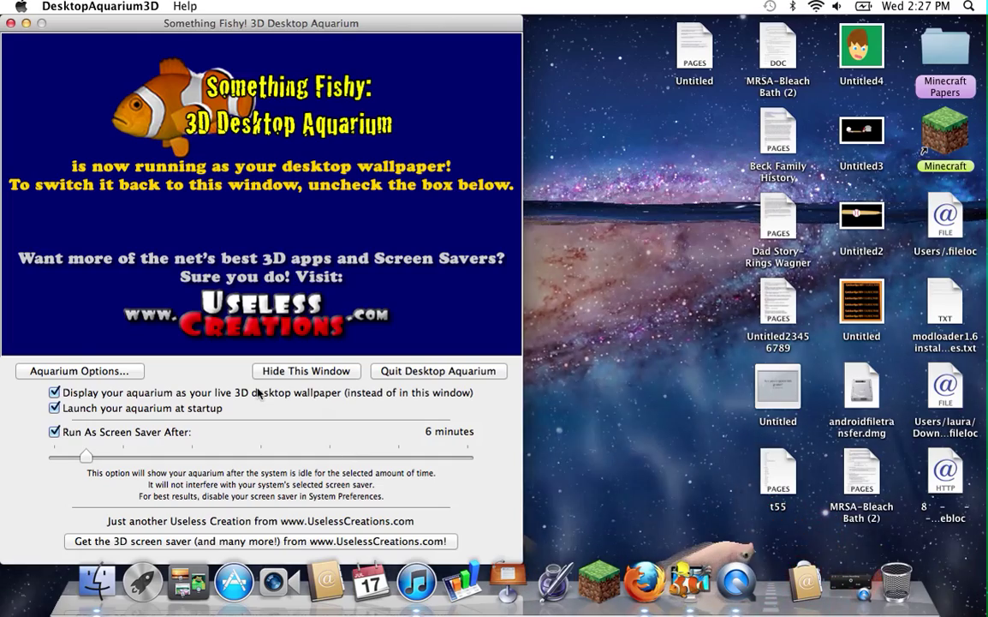
click(86, 370)
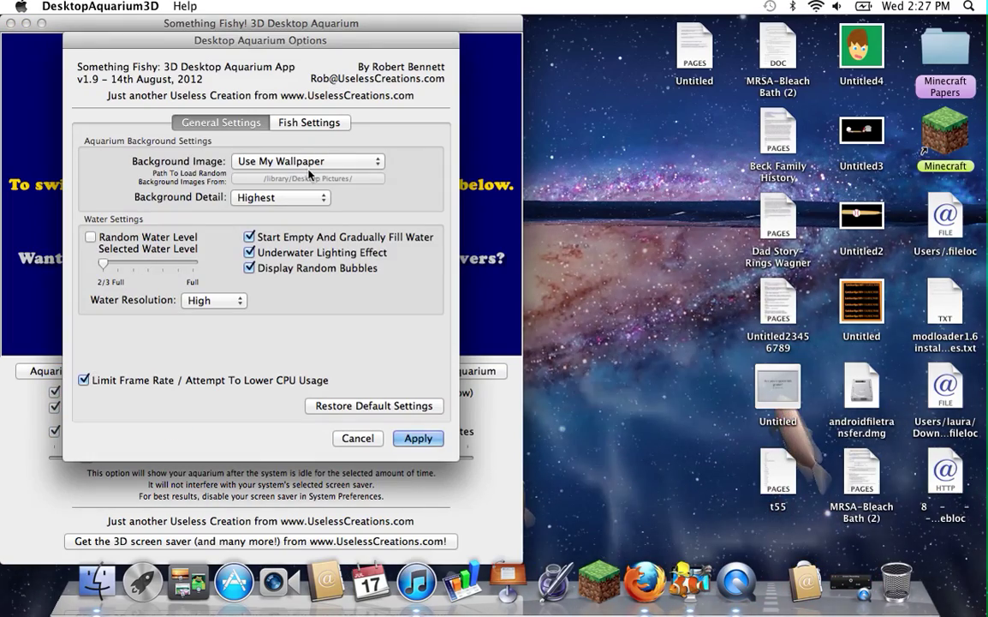
click(307, 164)
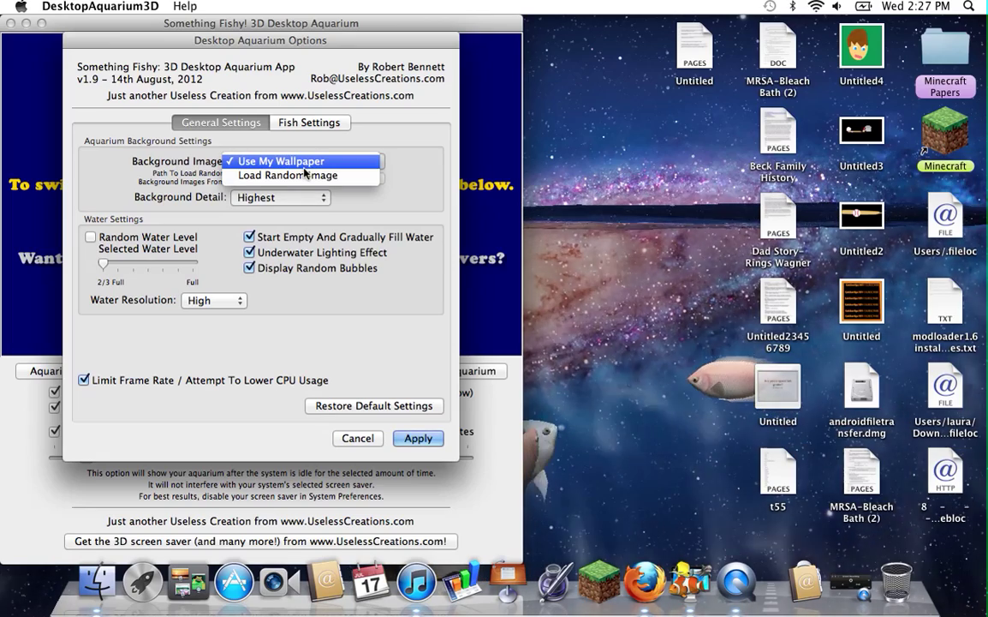
click(301, 177)
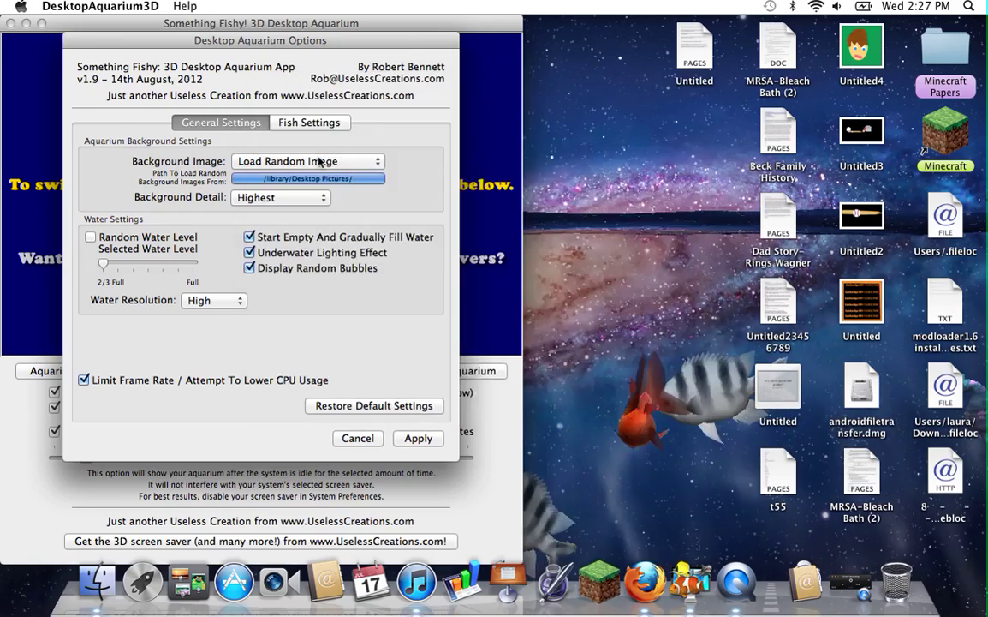
Choose the iChat Icons folder inside Pictures as the source for random background images.
click(316, 177)
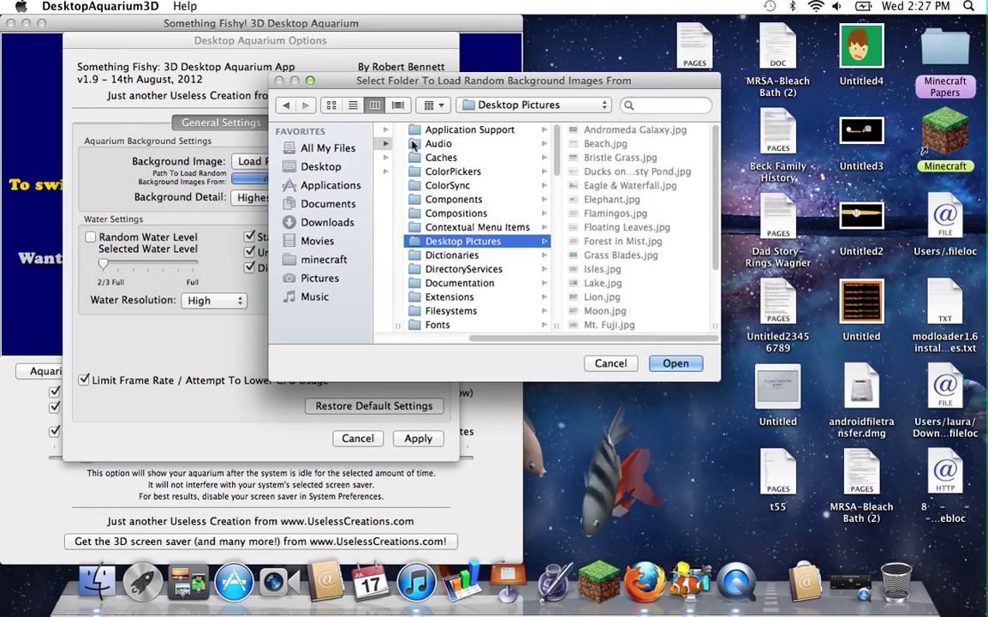
click(316, 281)
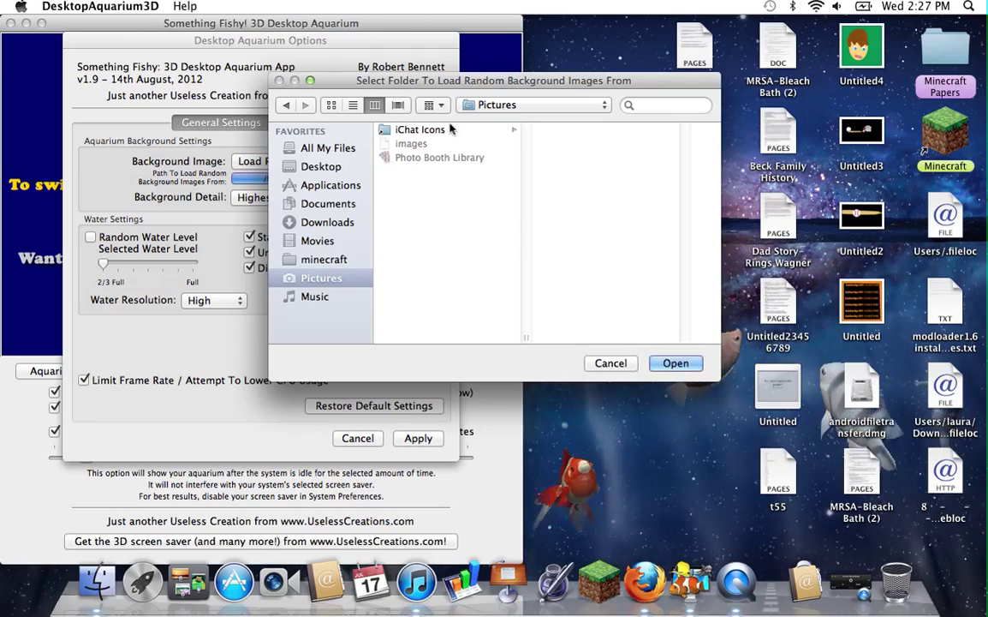
key(Return)
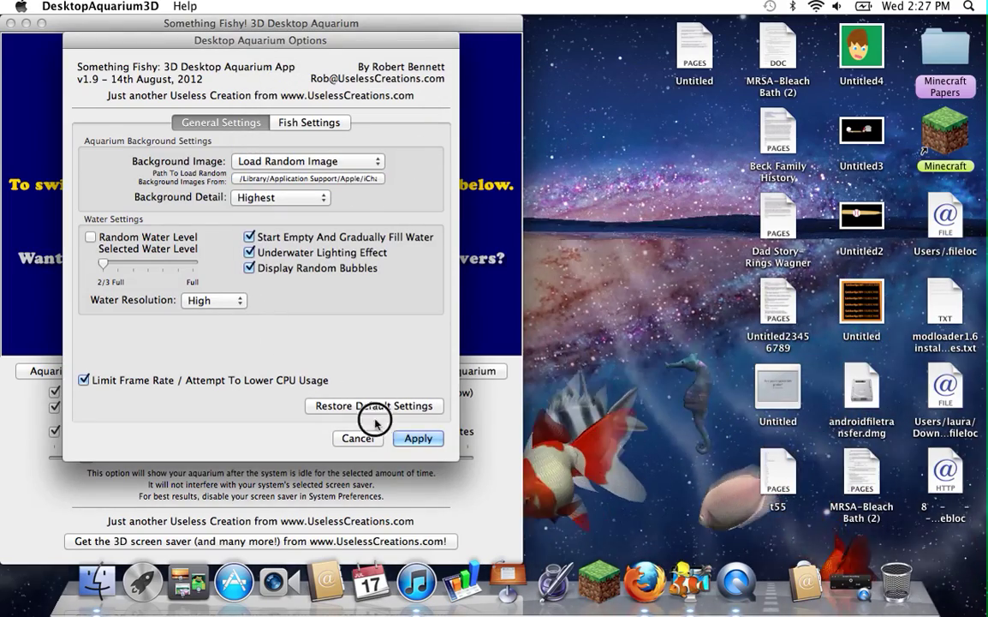
Browse the folders and choose My Pictures inside Documents as the path for random background images.
click(273, 180)
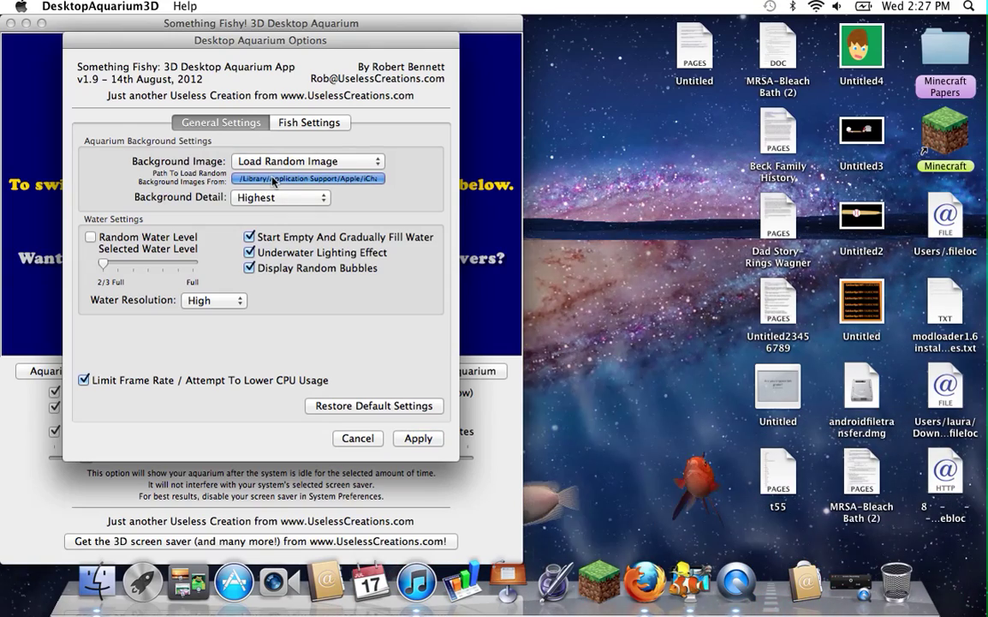
click(282, 170)
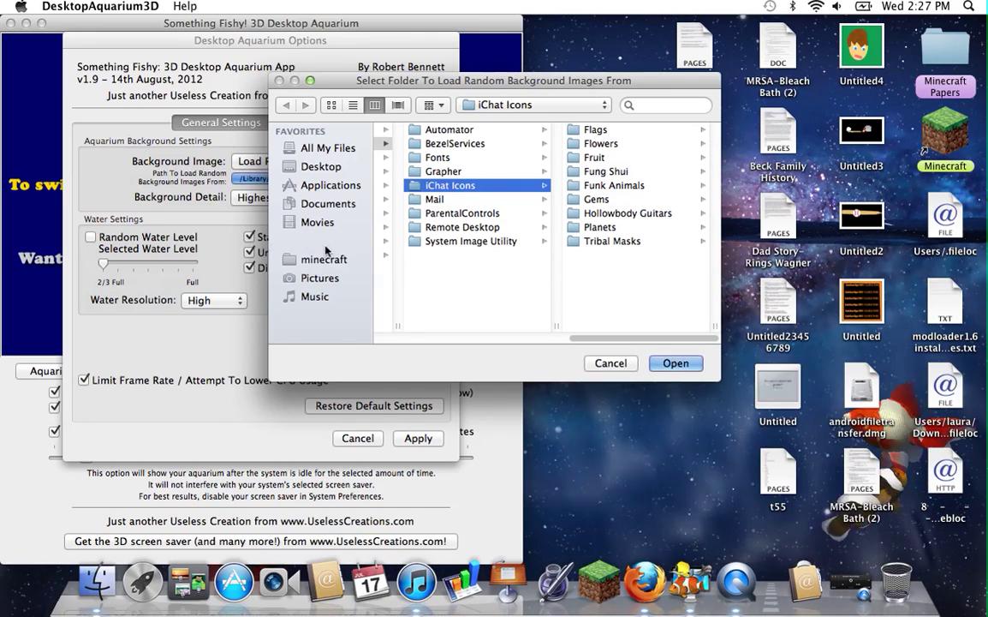
click(319, 280)
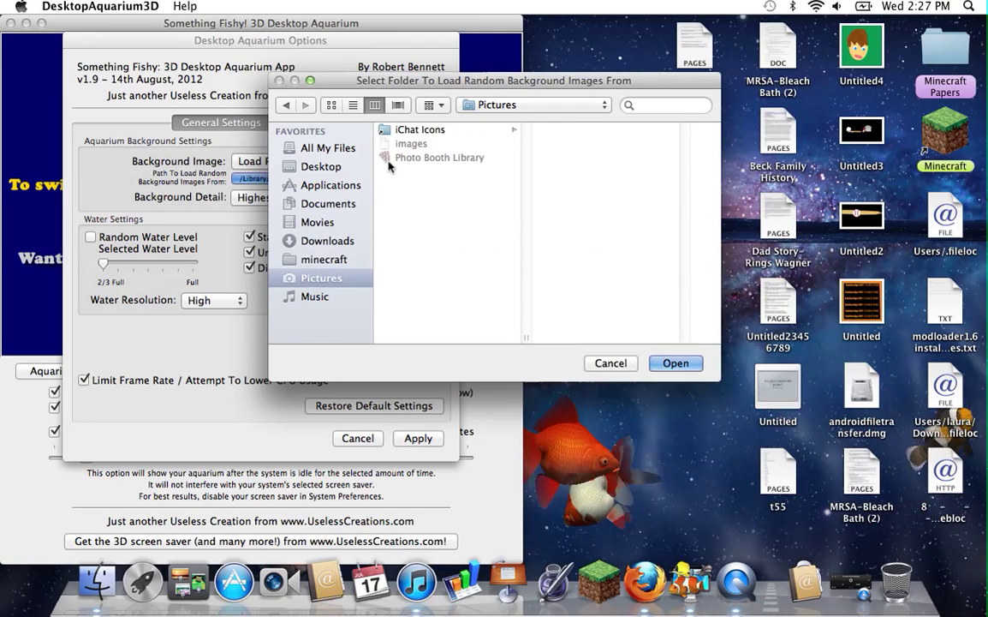
click(305, 189)
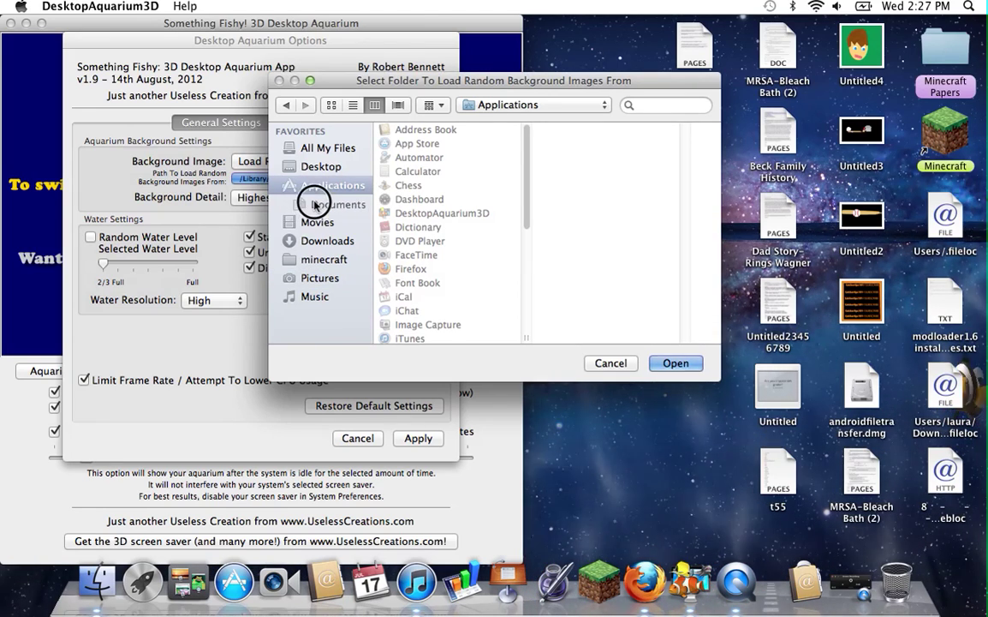
click(316, 205)
click(312, 222)
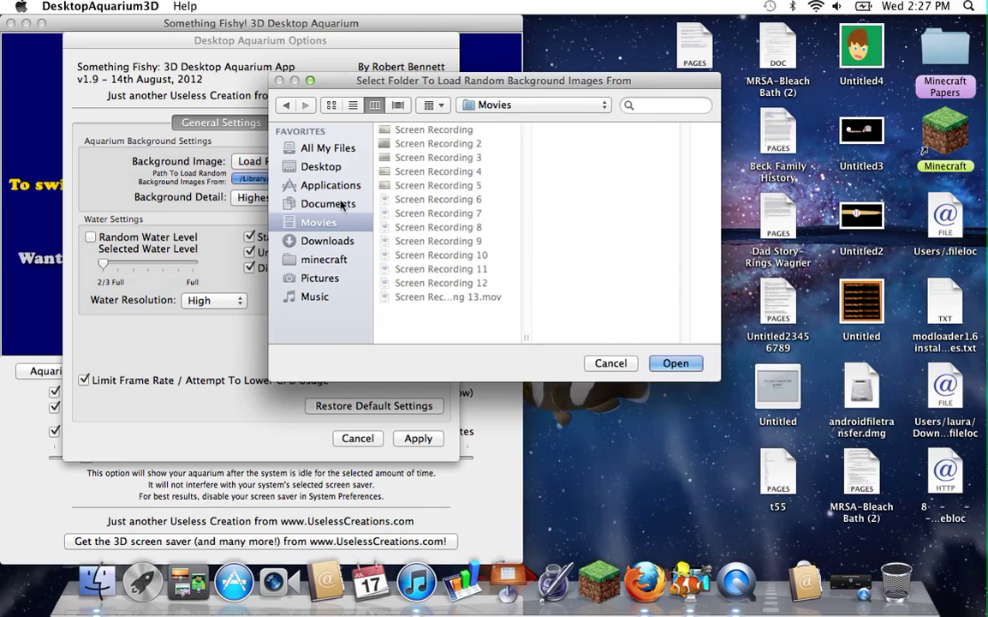
click(342, 204)
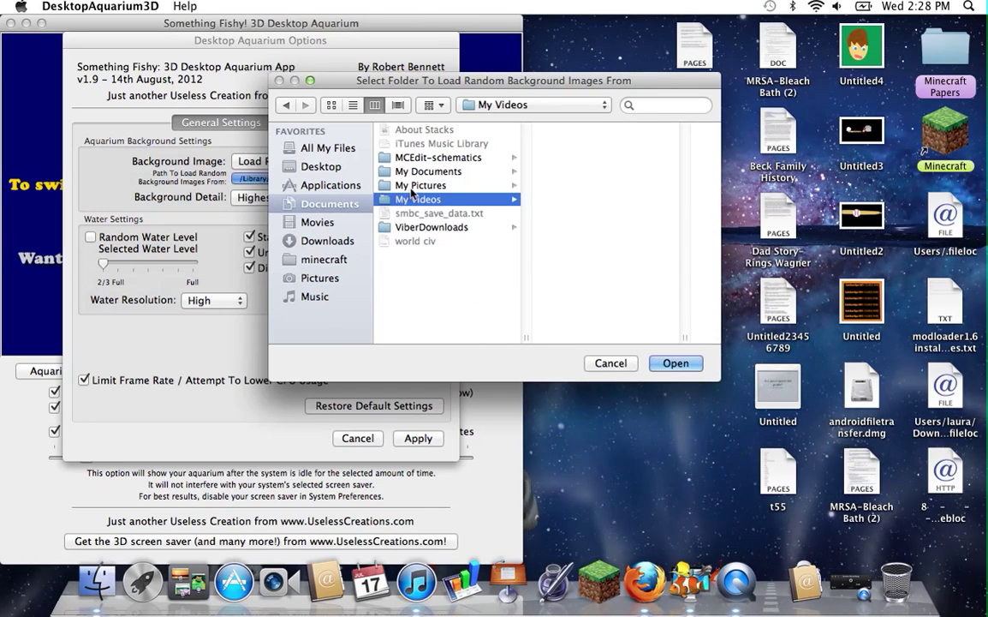
click(412, 187)
double_click(412, 187)
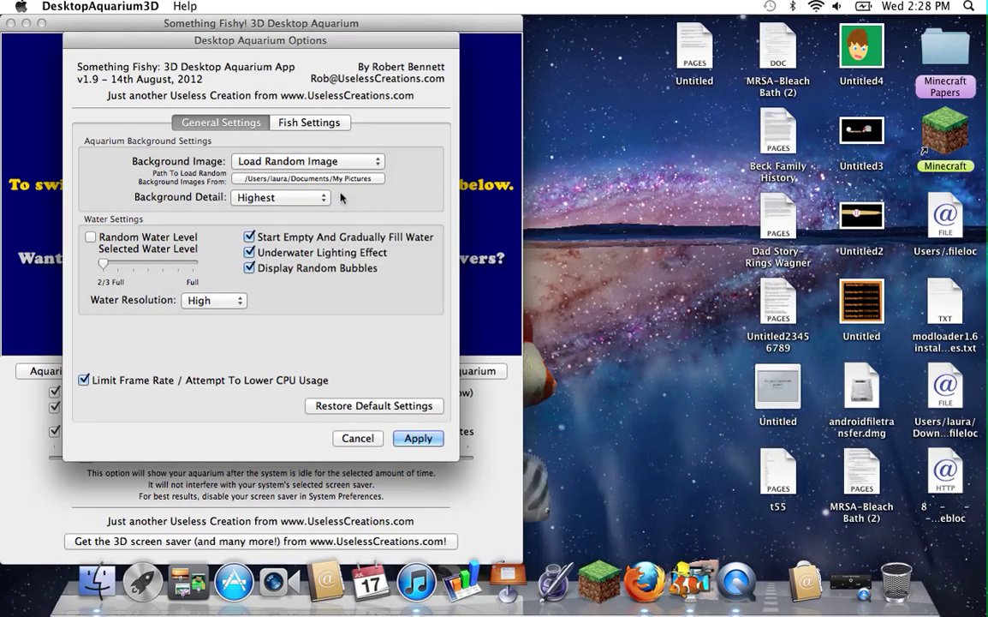
Switch the background image to Use My Wallpaper and back to Load Random Image, and apply the options.
click(311, 162)
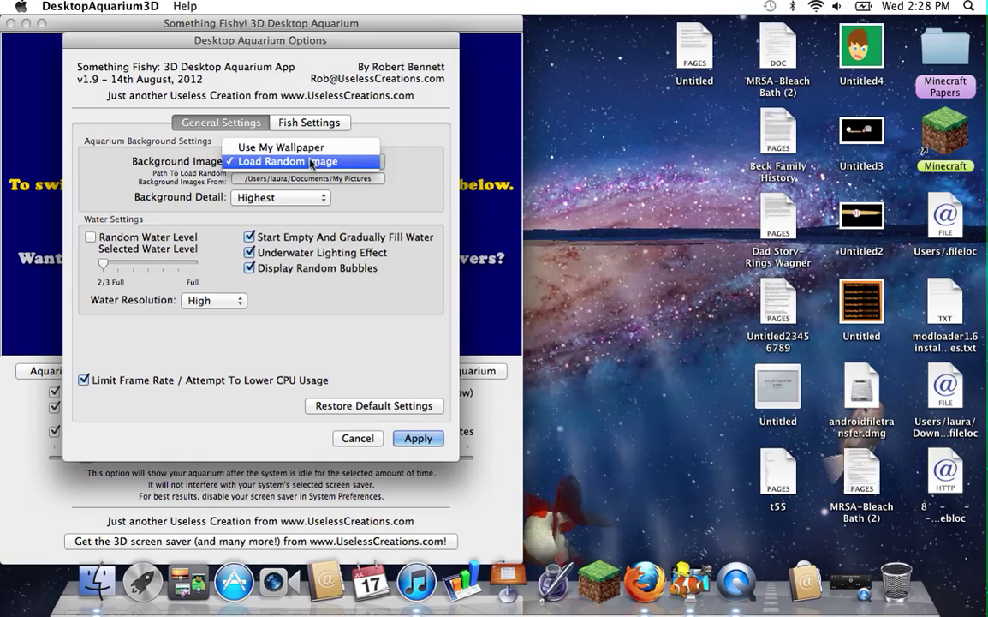
click(331, 147)
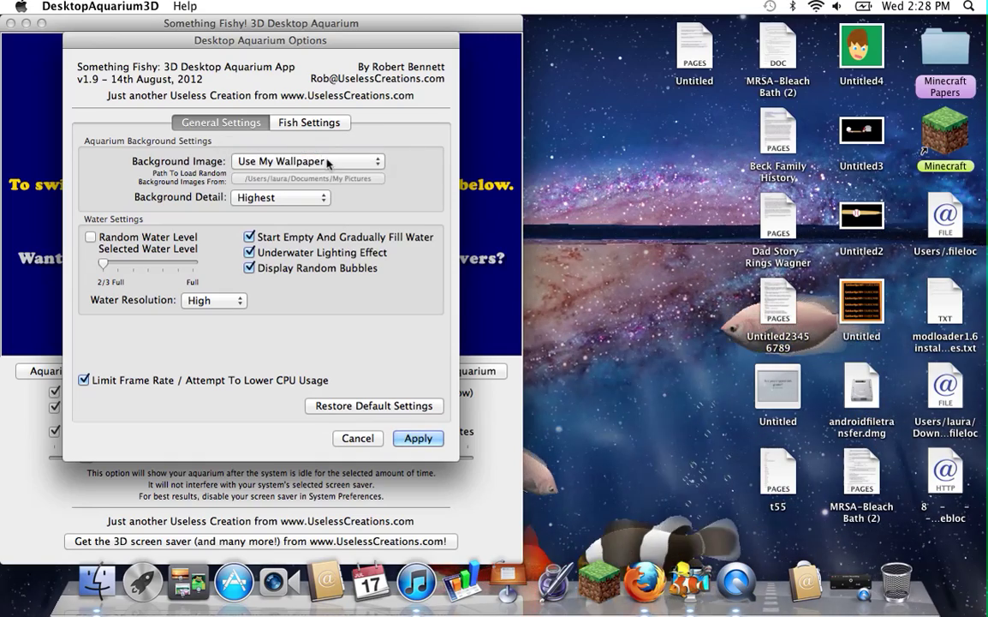
click(327, 161)
click(306, 176)
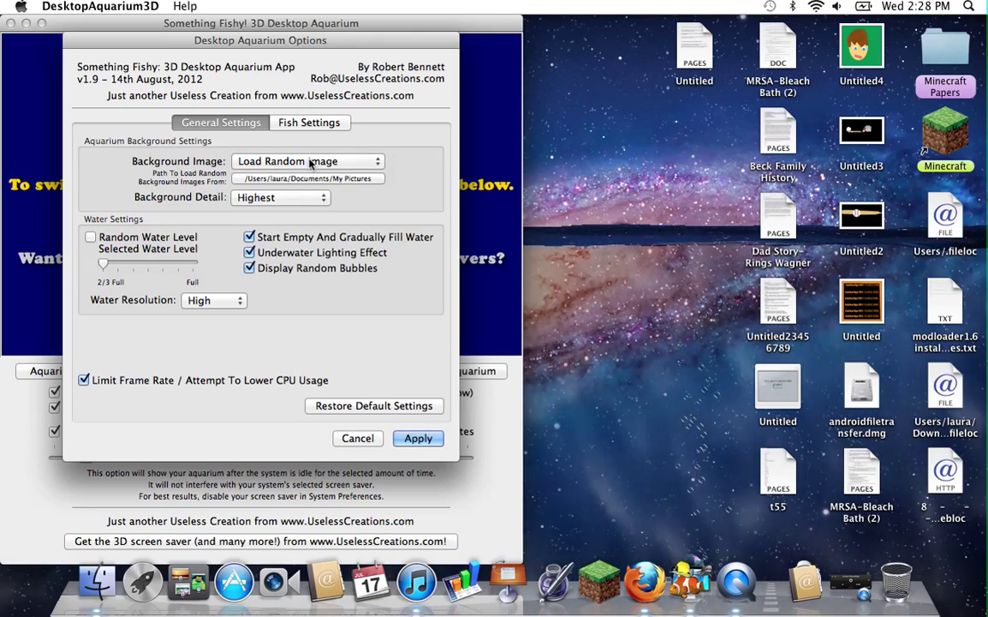
click(415, 438)
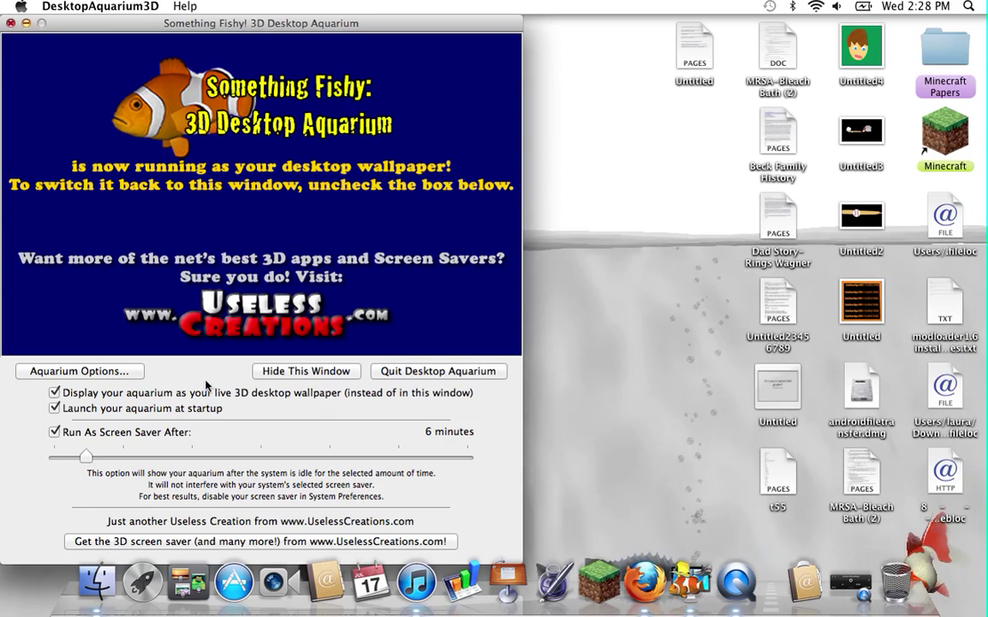
Hide the aquarium window and search all files in Finder for "syst".
click(283, 374)
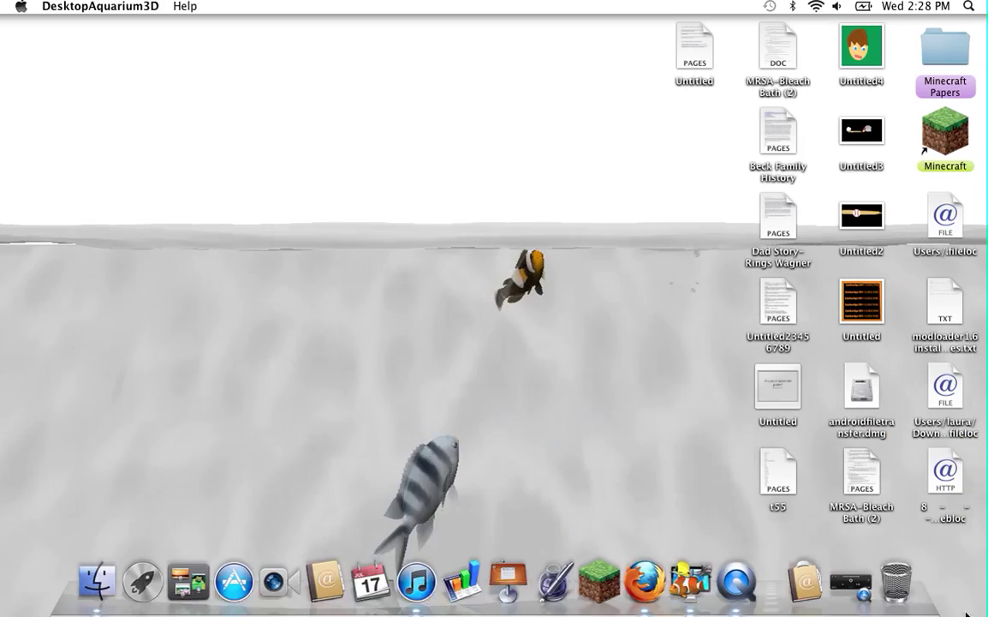
click(86, 579)
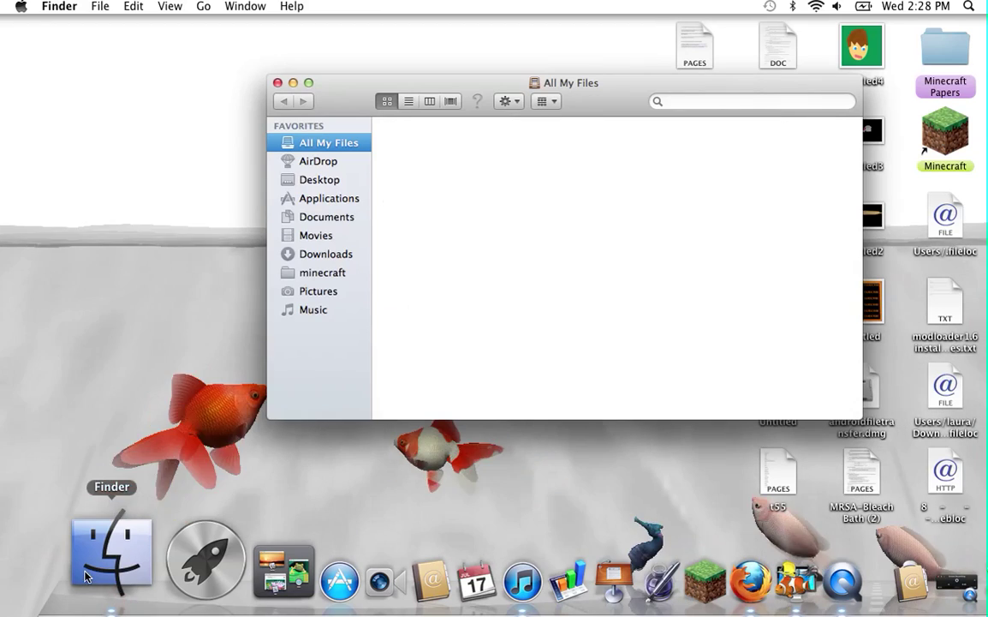
click(778, 100)
text(s)
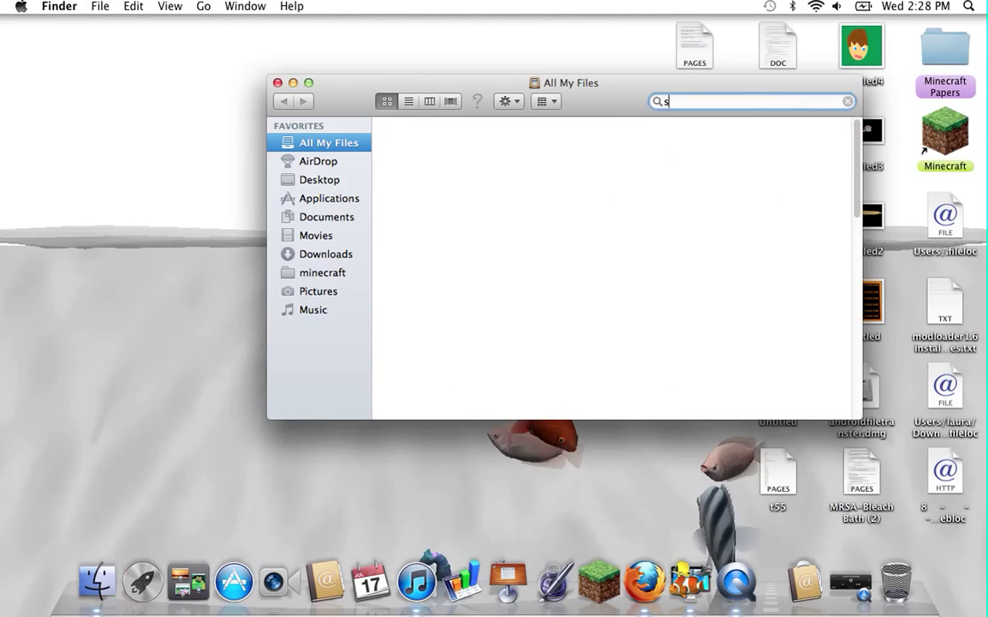
text(yst)
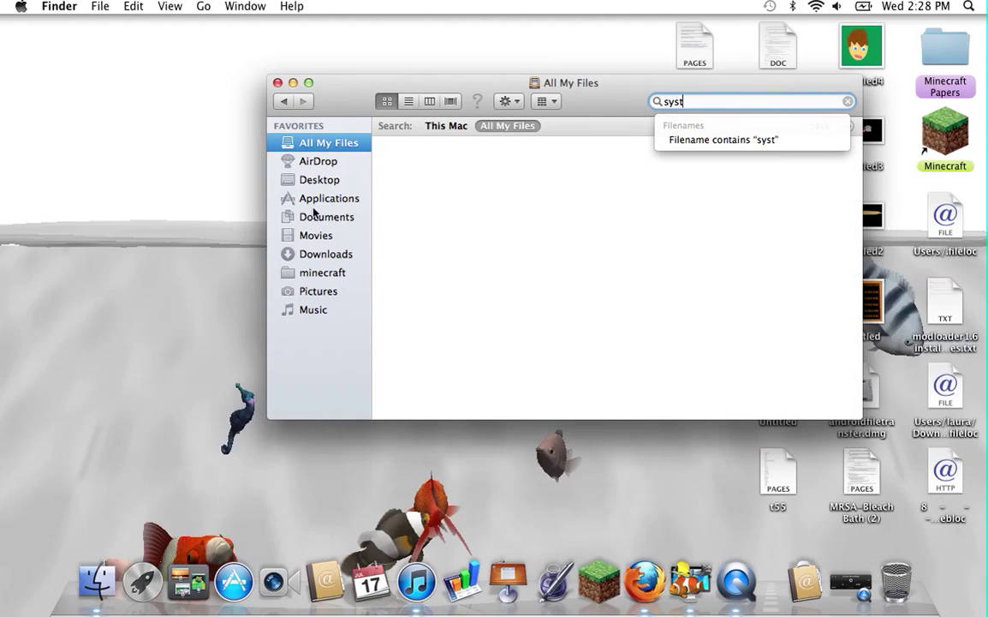
Open System Preferences from the Applications folder and go to the Desktop & Screen Saver settings.
click(315, 198)
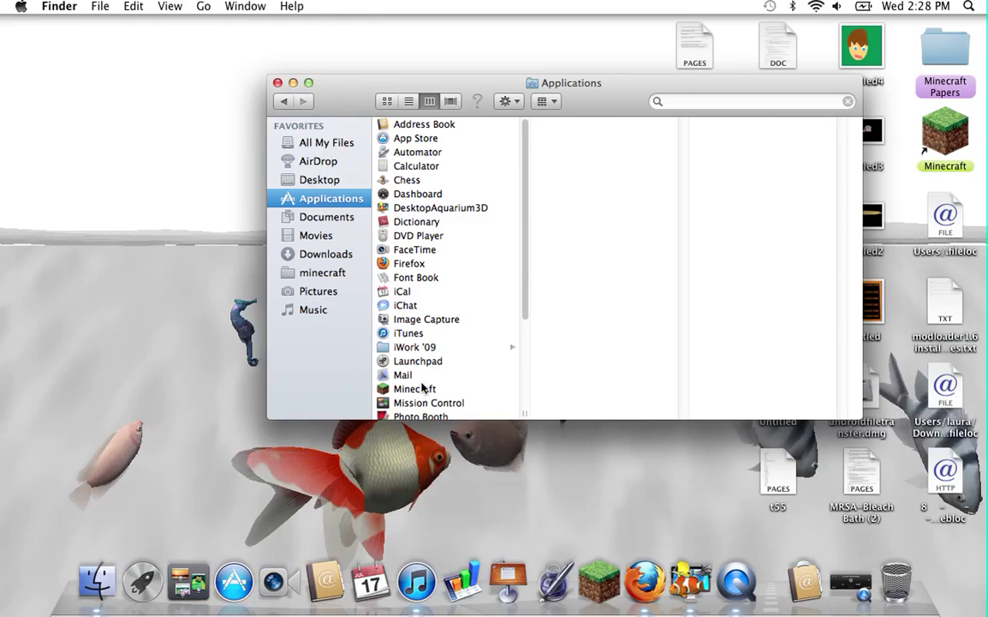
scroll(409, 346, down, 3)
double_click(416, 392)
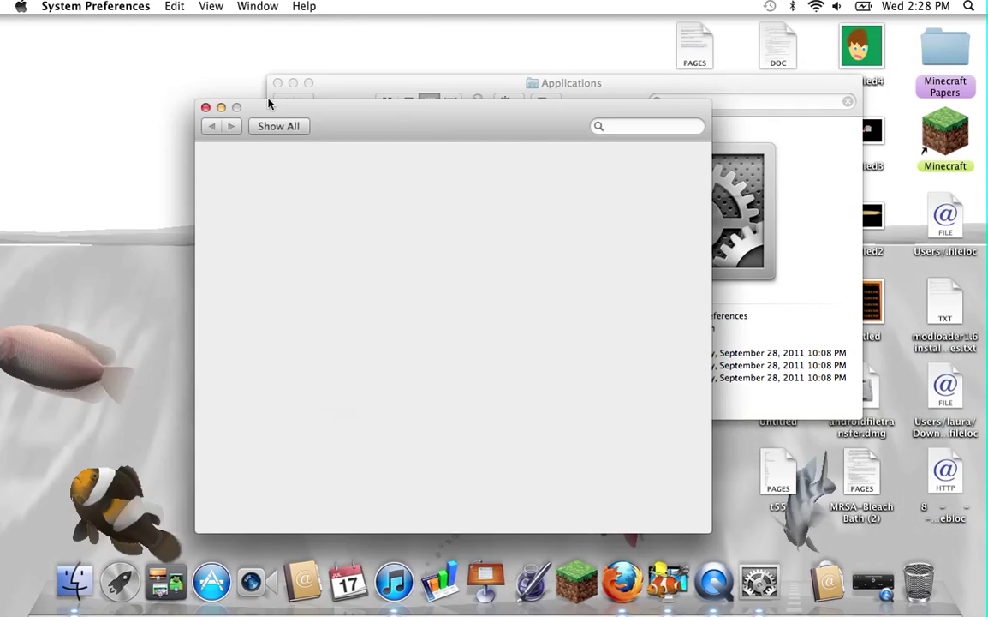
click(295, 179)
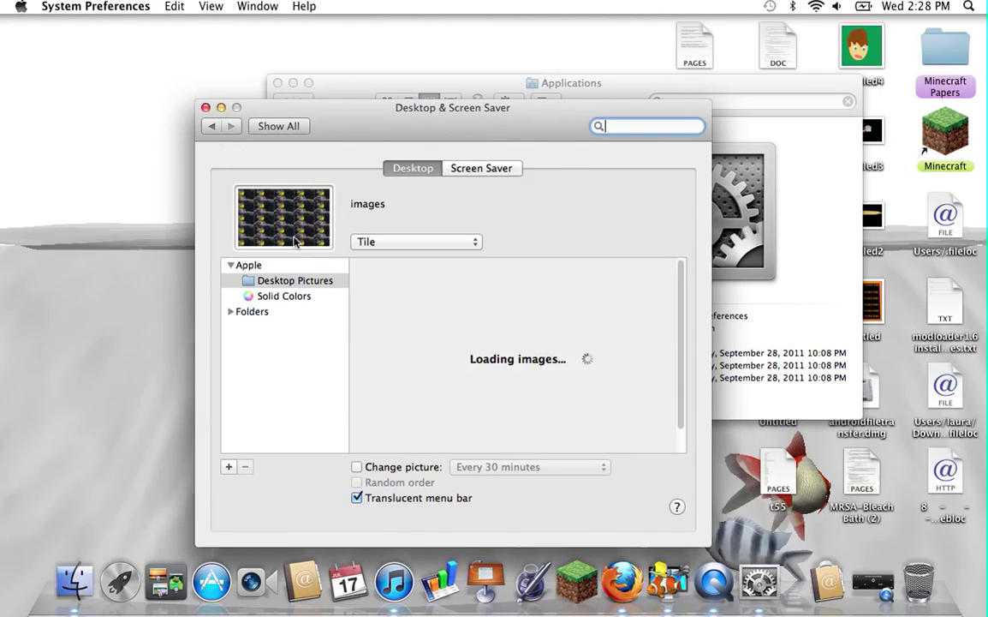
Choose the Beach desktop picture and close System Preferences and the Finder window.
click(460, 281)
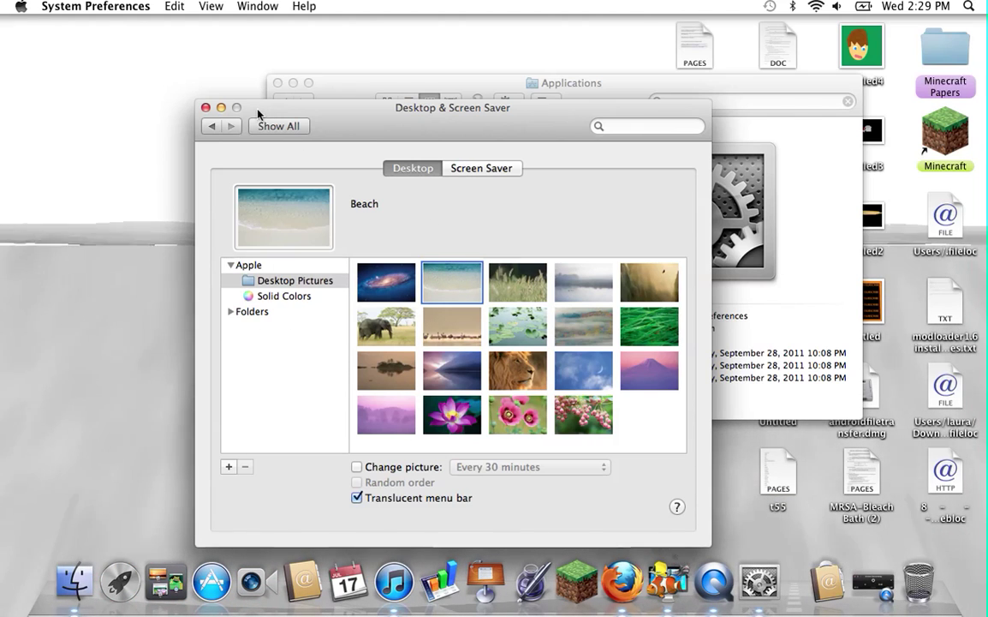
click(206, 108)
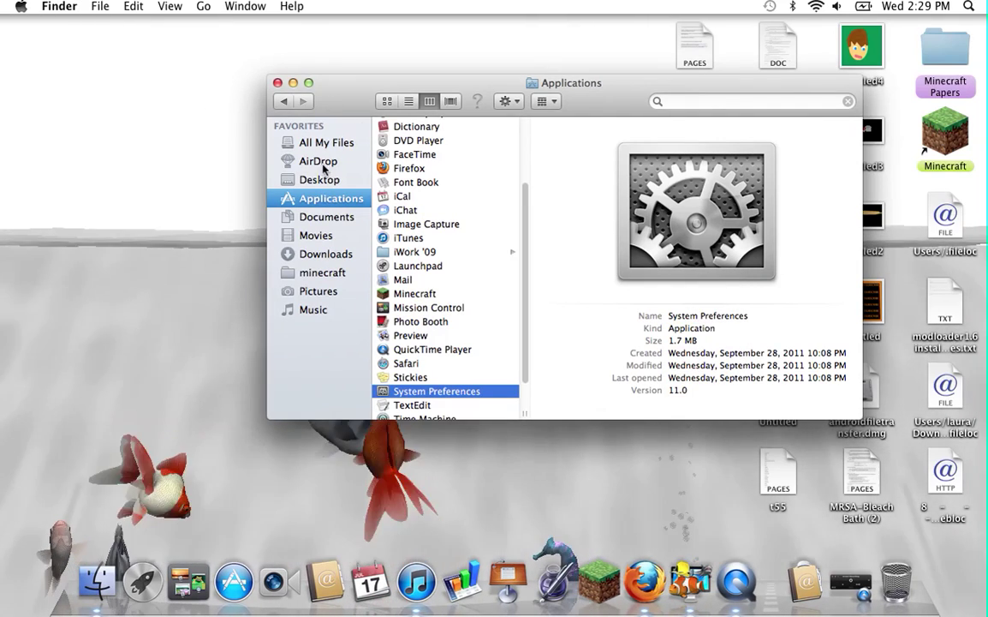
click(277, 83)
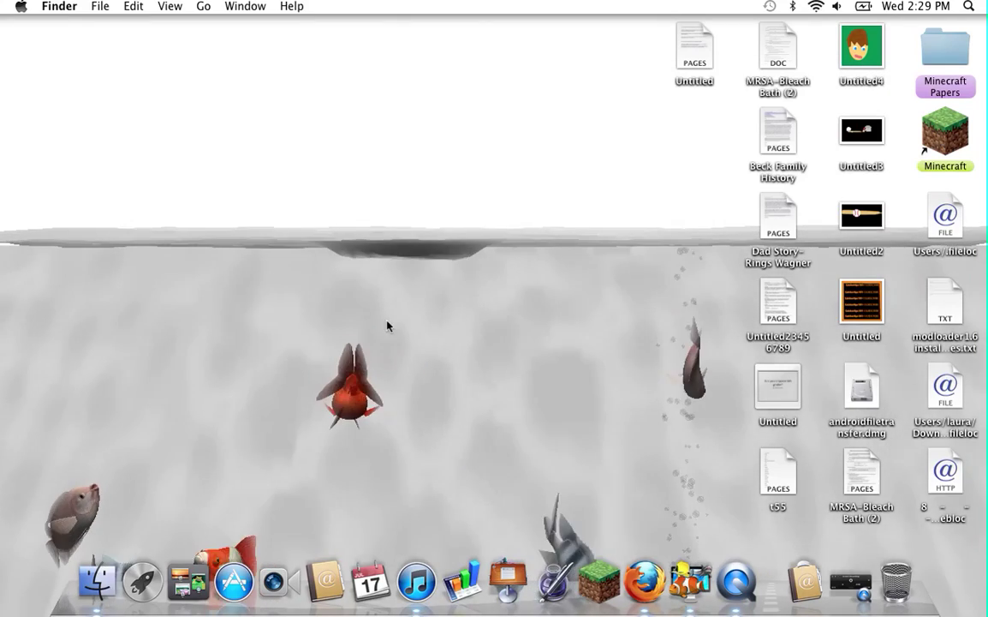
Reopen the aquarium options, set the background image to Use My Wallpaper, and apply the change.
click(690, 582)
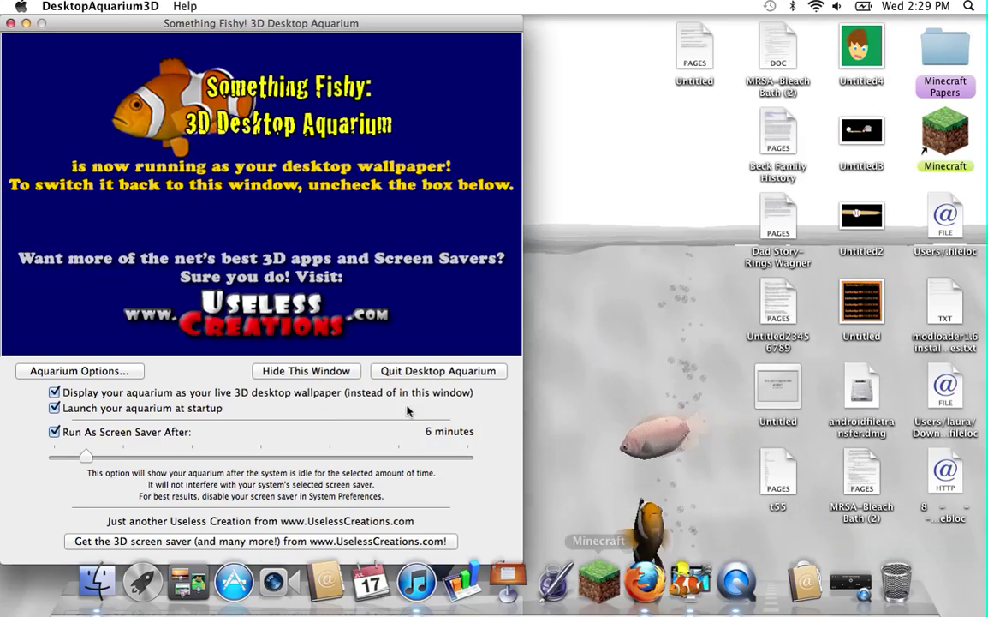
click(89, 371)
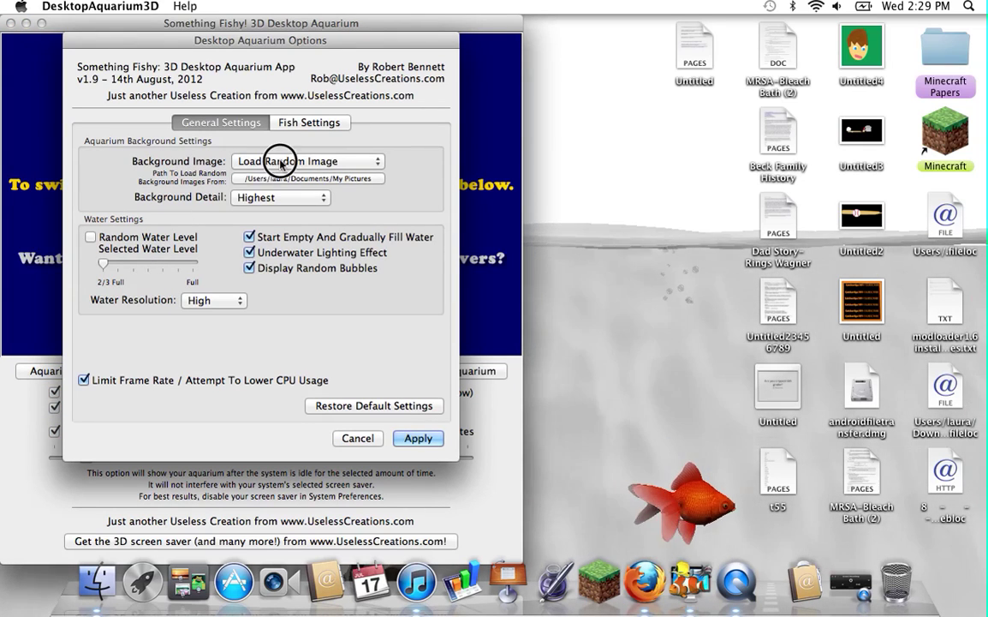
click(281, 160)
click(283, 148)
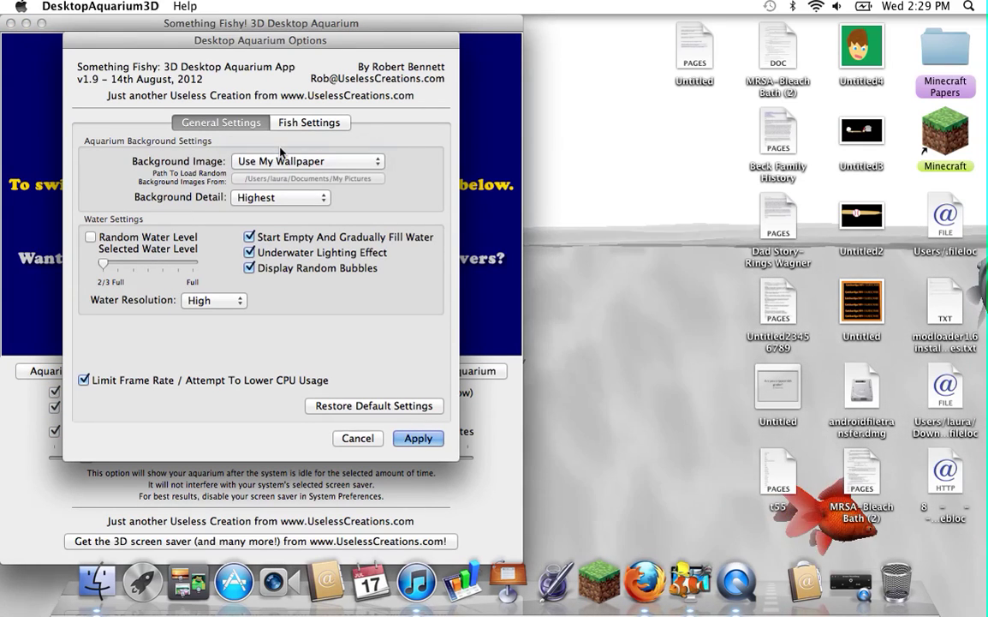
click(425, 440)
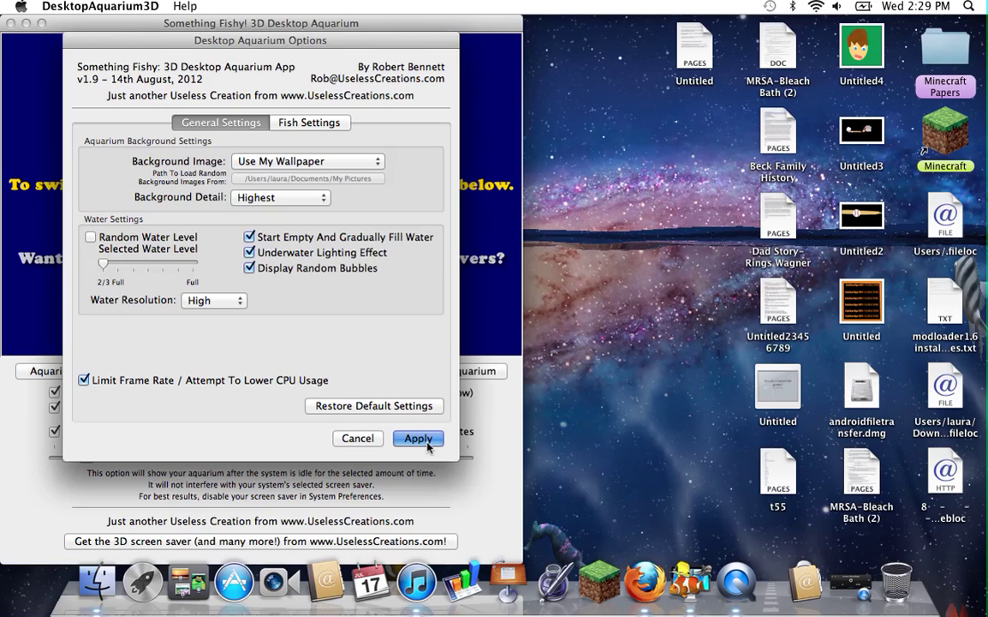
Apply the aquarium options with the Use My Wallpaper background and reopen DesktopAquarium3D from the crash dialog.
click(418, 438)
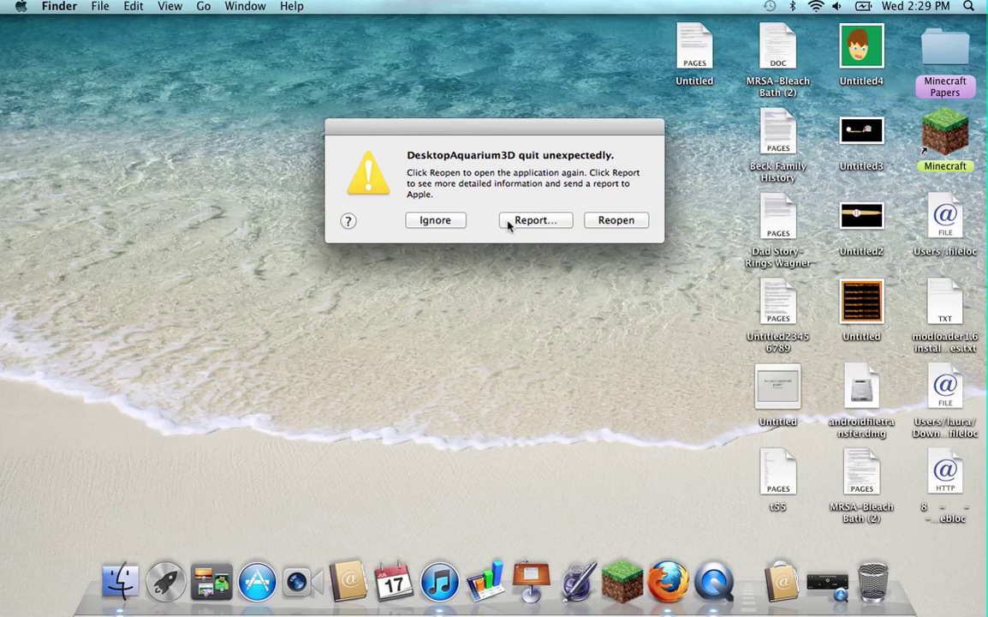
click(605, 219)
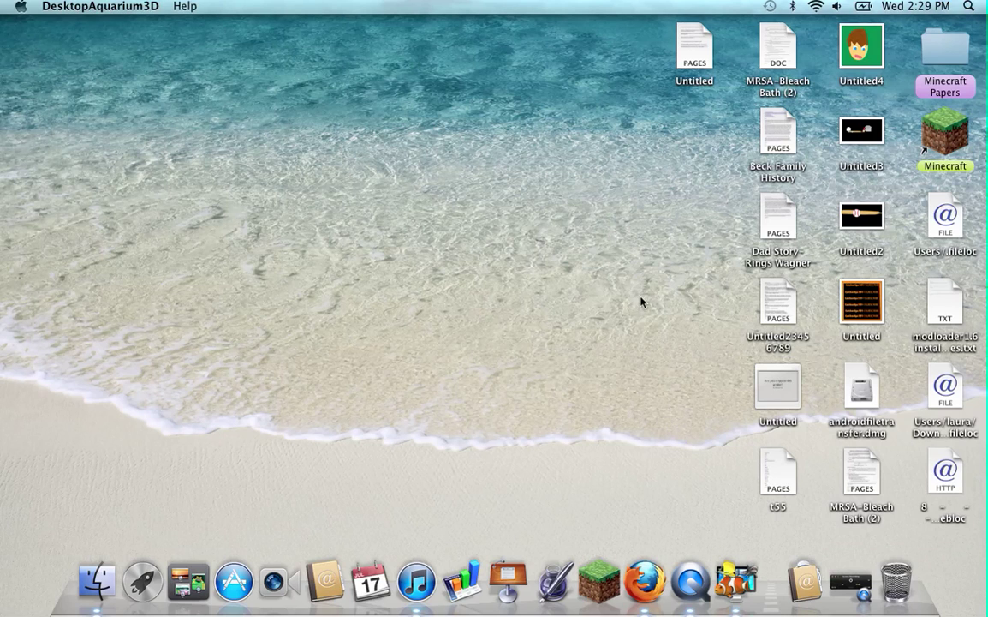
click(731, 567)
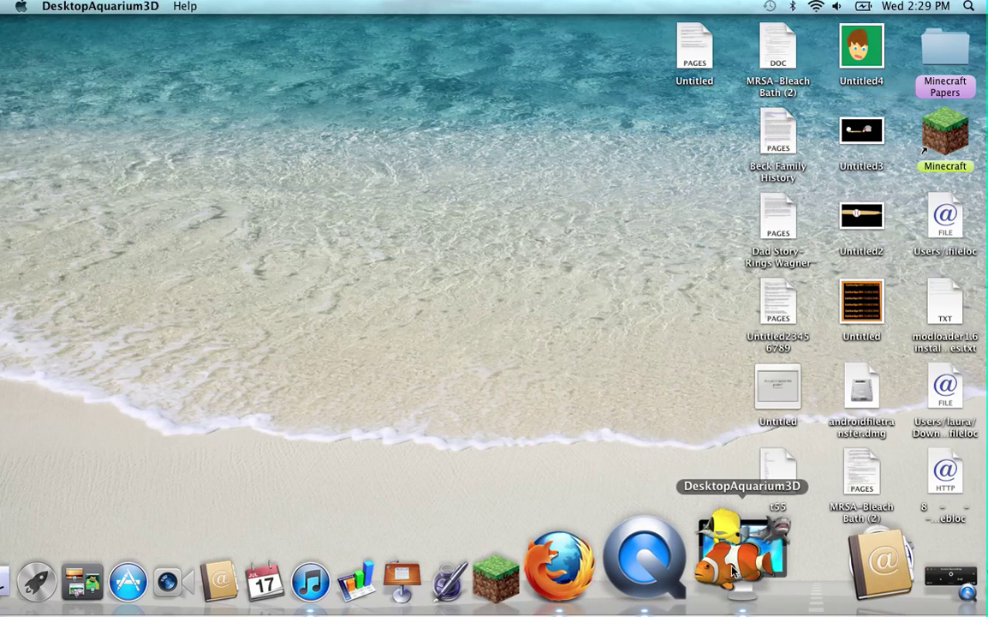
click(529, 421)
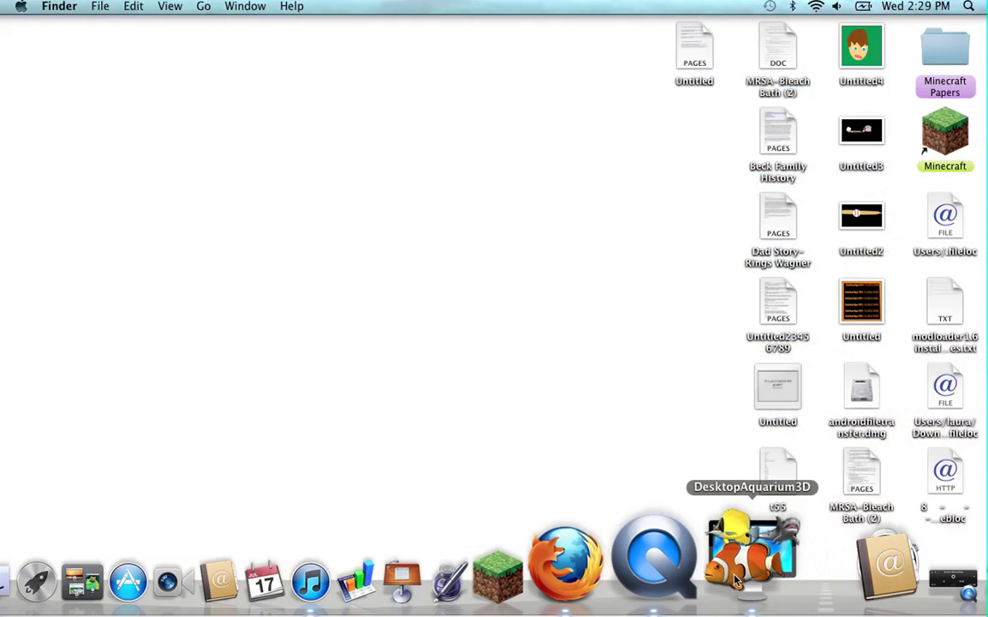
right_click(735, 580)
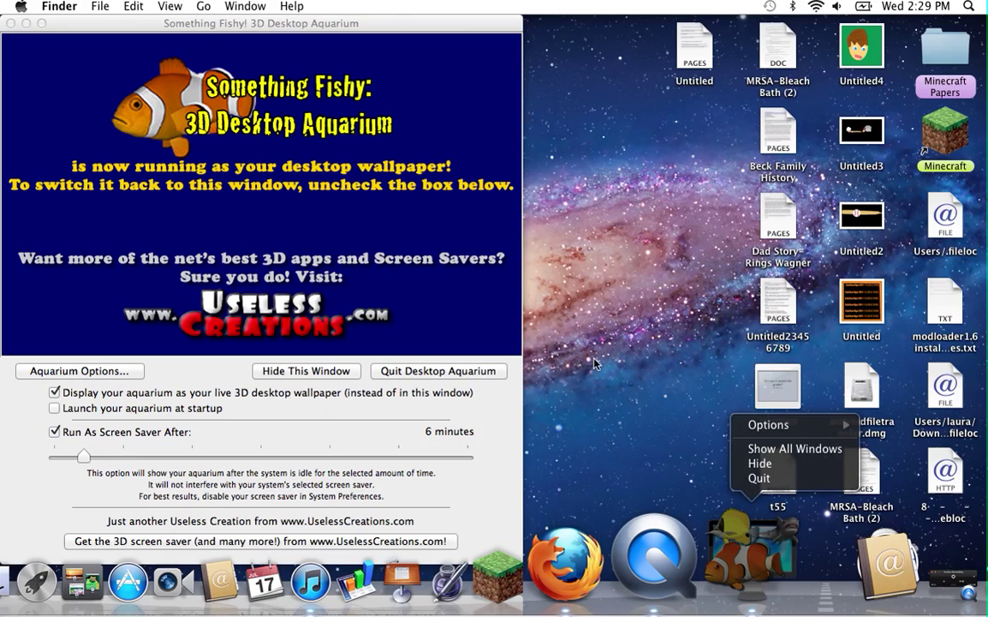
click(571, 334)
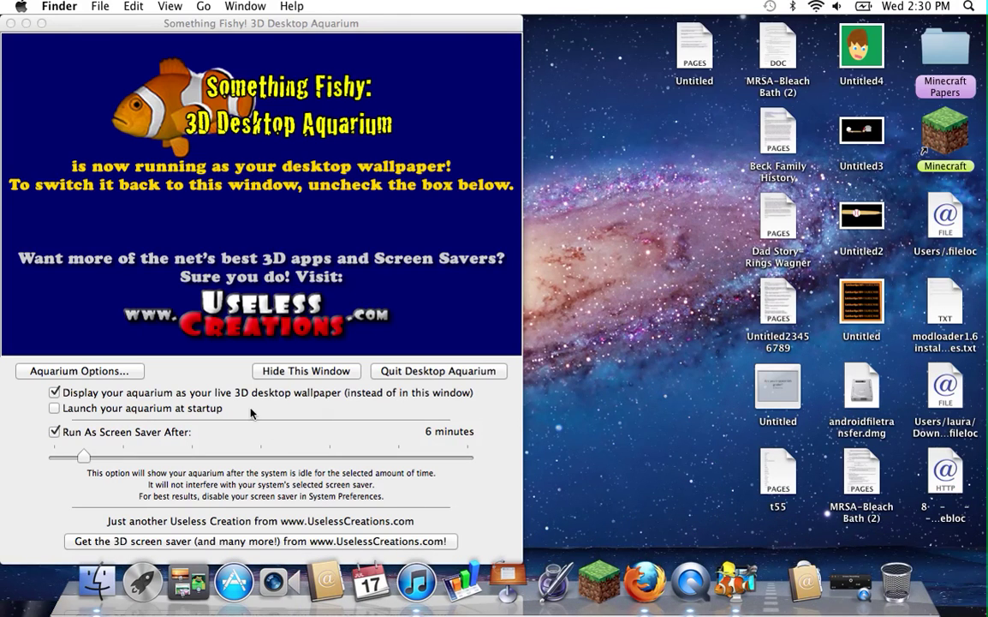
Review the general settings in the aquarium options, cancel without changes, and close the aquarium window to reveal the live wallpaper.
click(85, 373)
click(85, 373)
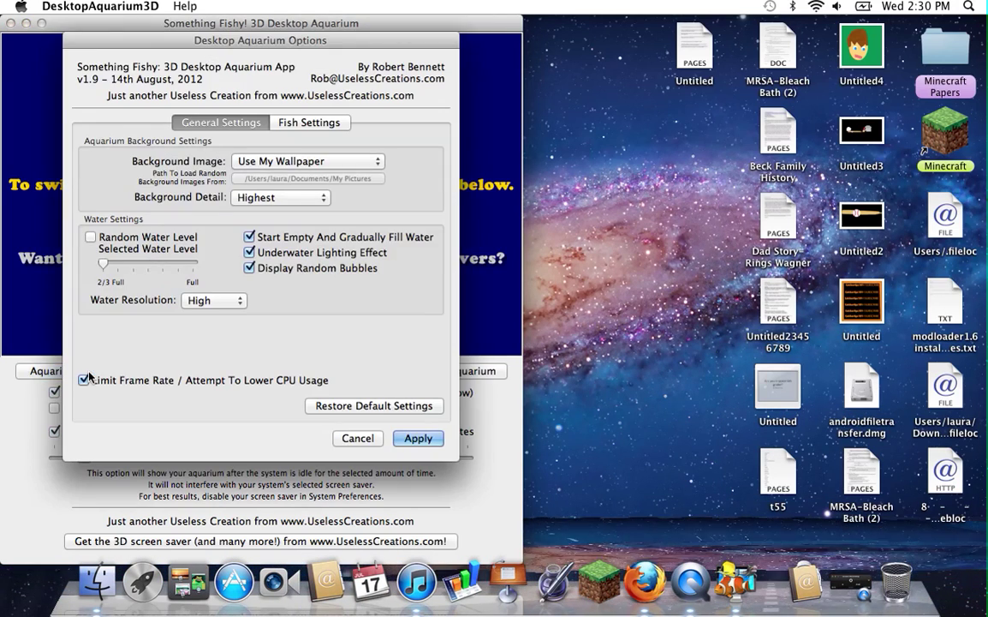
click(358, 438)
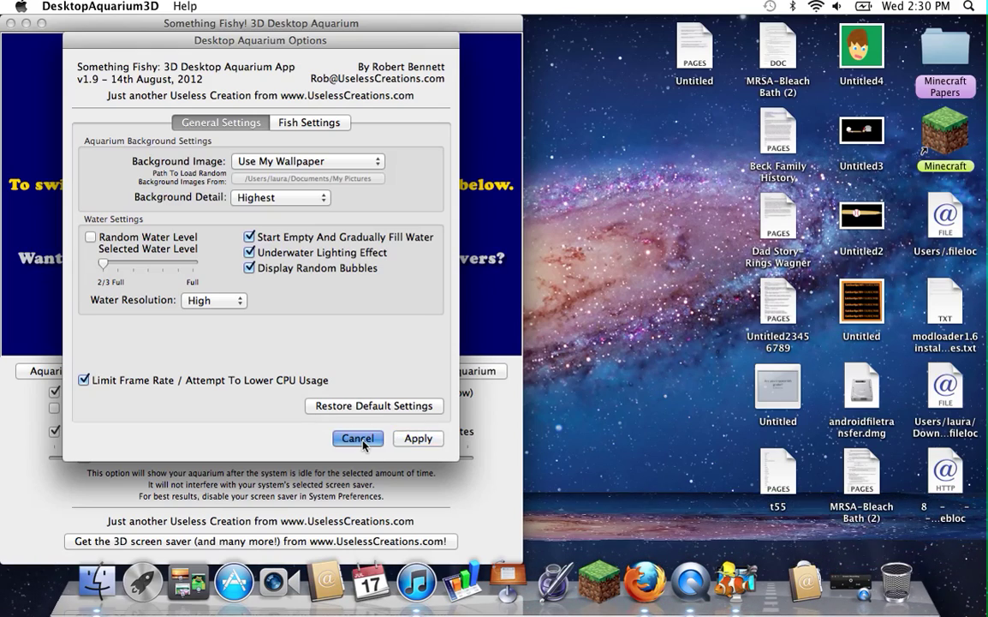
click(9, 25)
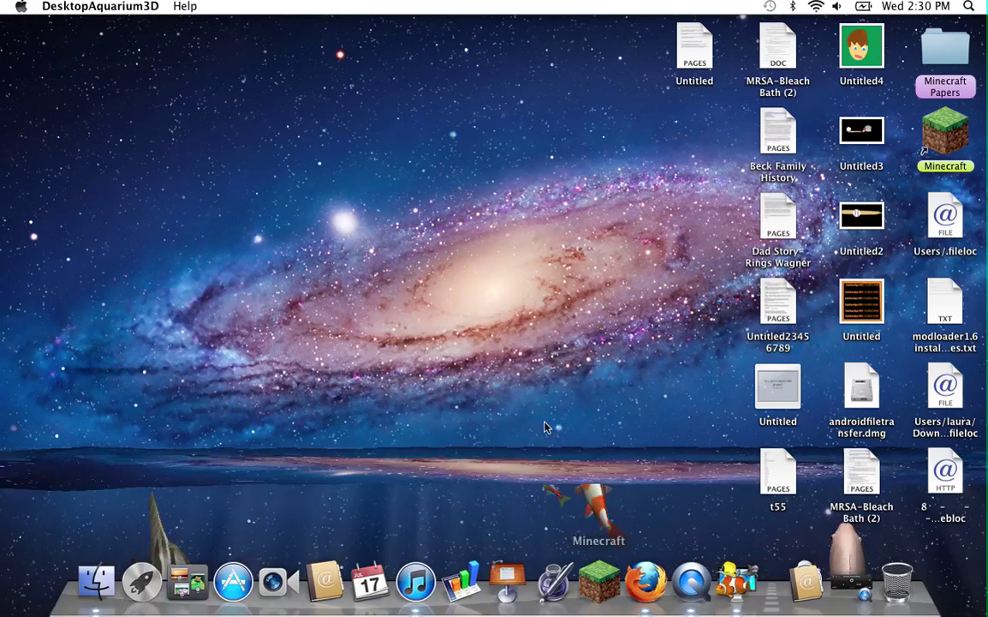